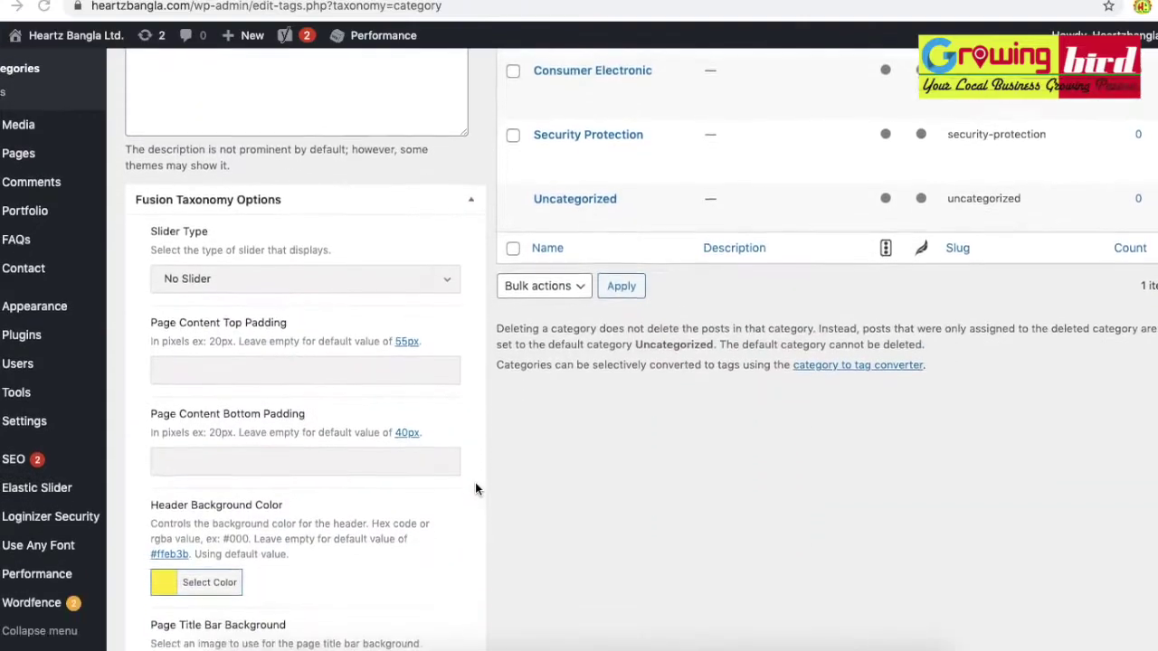
Review the planned main categories and subcategories in the category spreadsheet, then return to the WordPress Categories page
scroll(476, 489, up, 10)
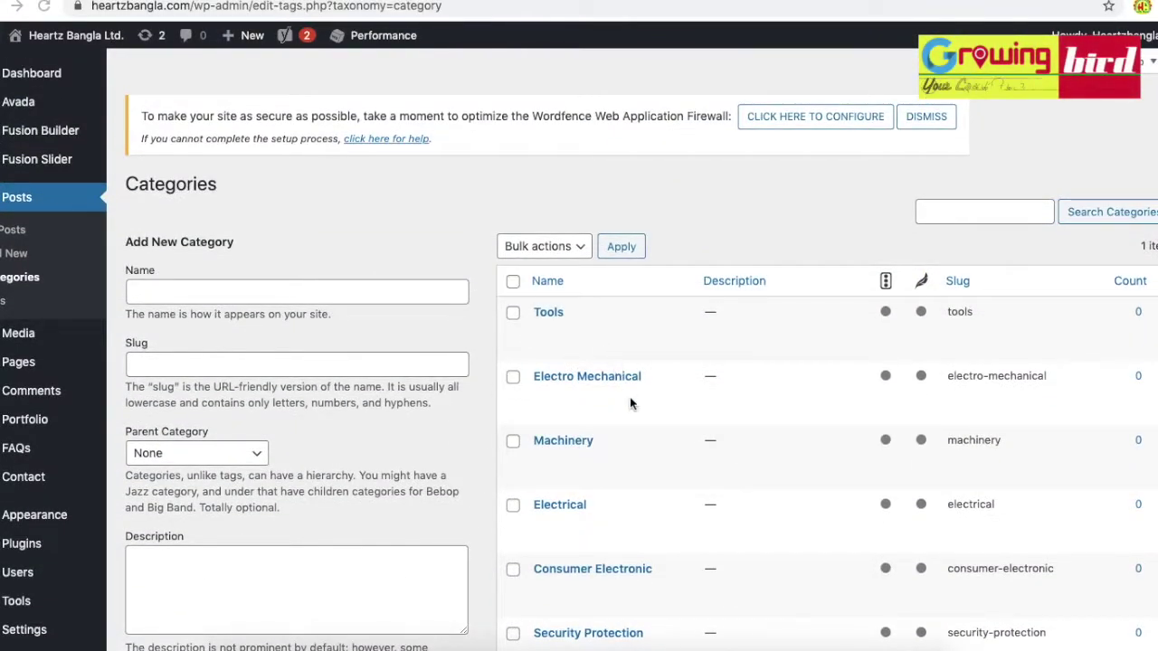
click(695, 615)
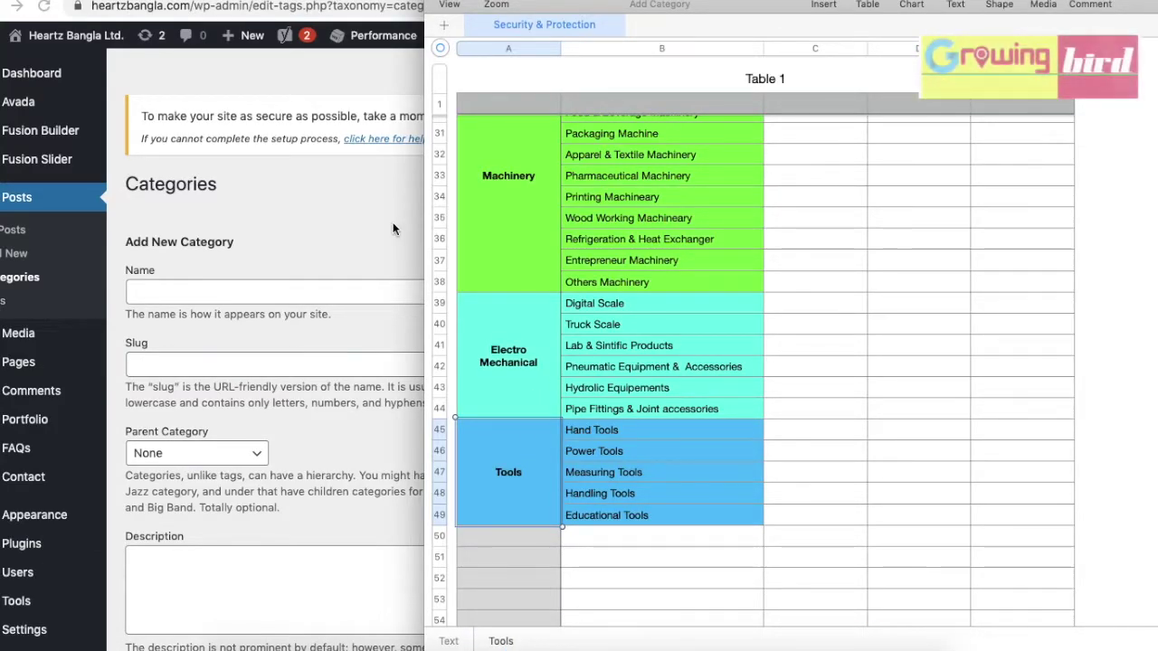
scroll(496, 288, up, 10)
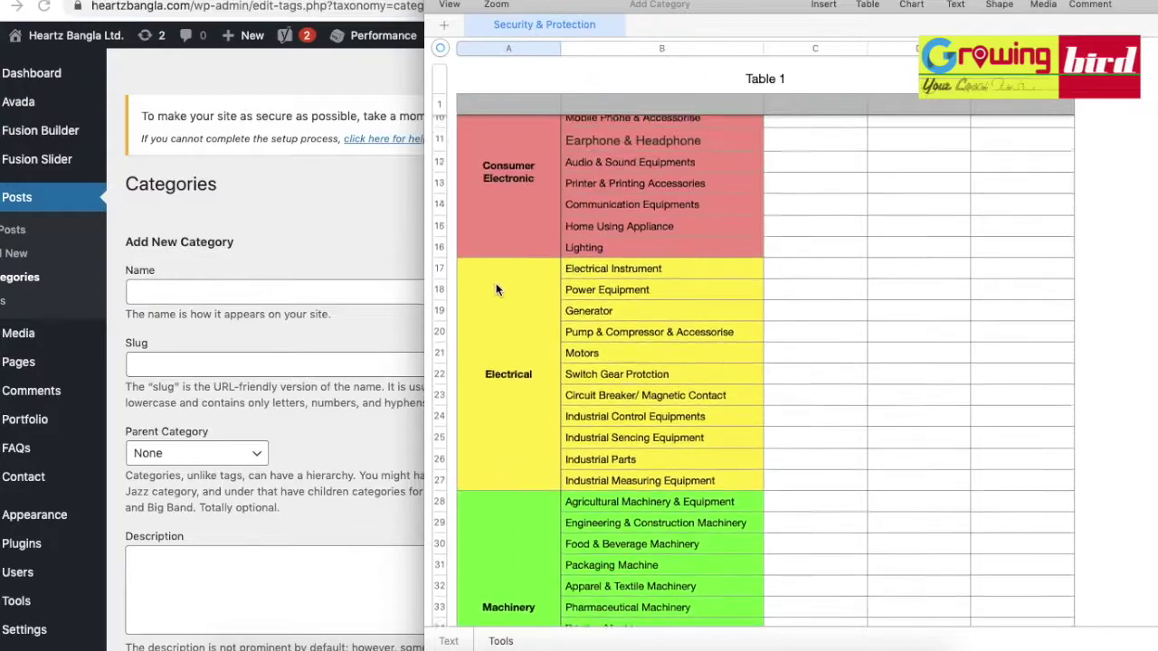
click(362, 313)
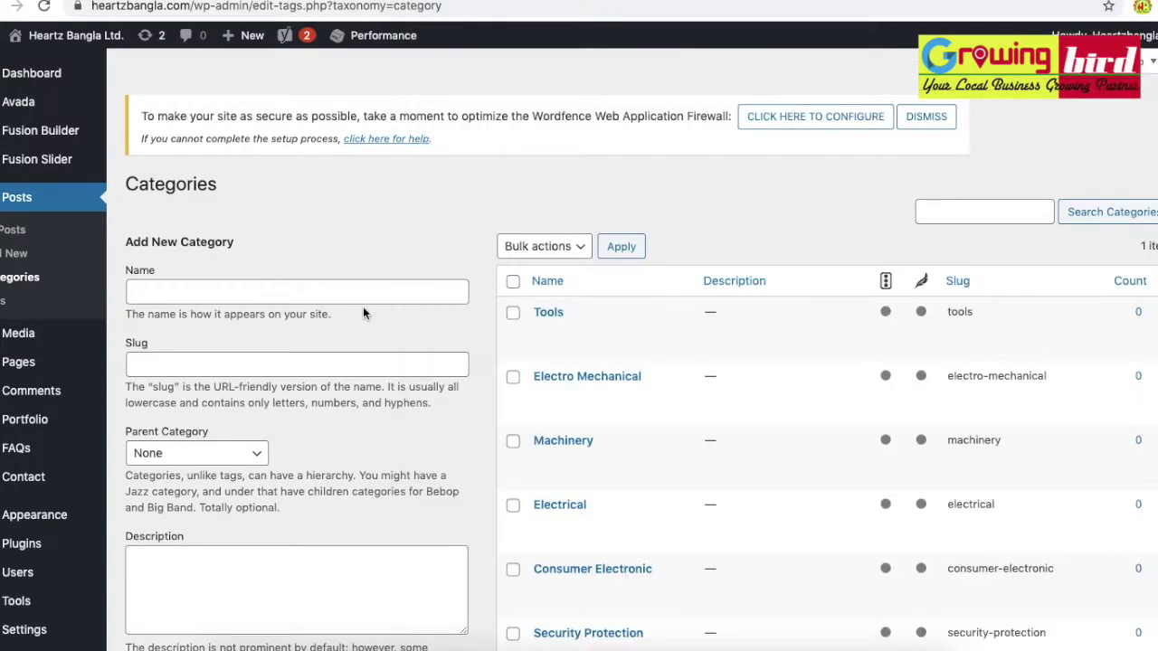
Enter Medical as the new category's name and keep its parent category as None
click(362, 294)
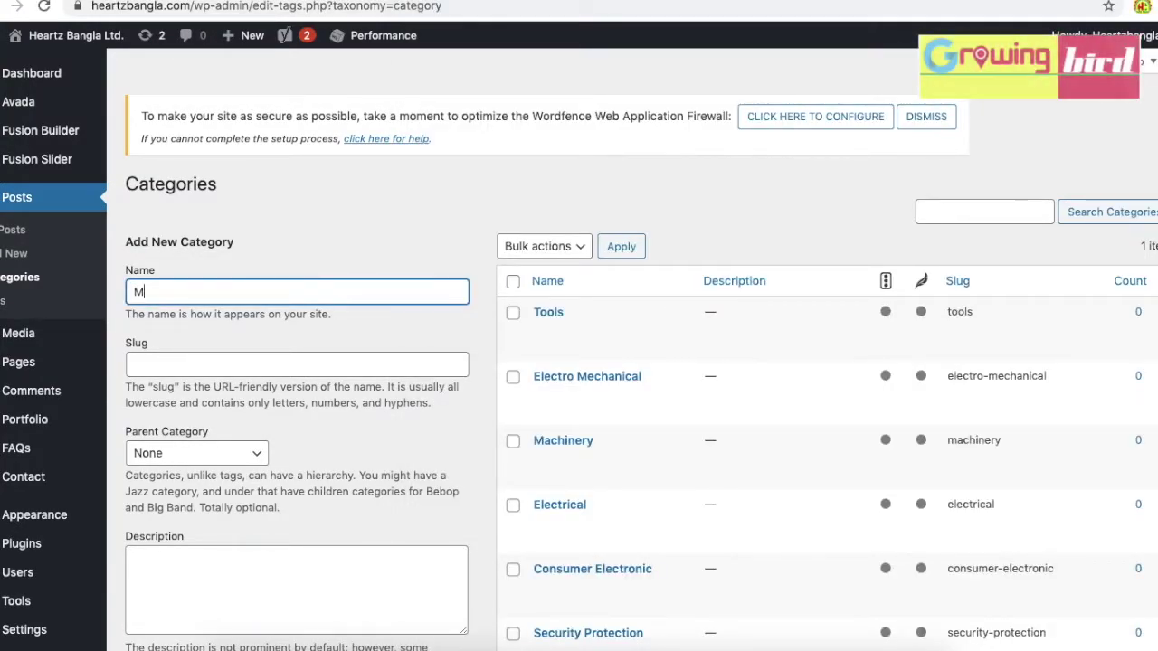
text(Medical)
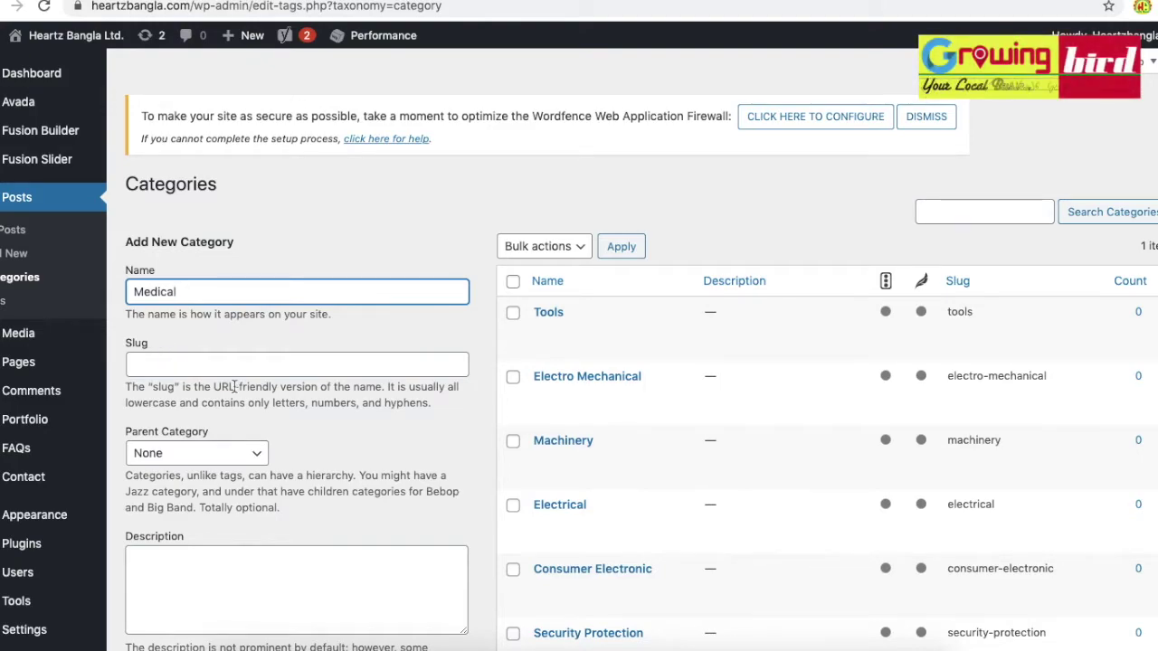
scroll(321, 437, down, 2)
click(262, 381)
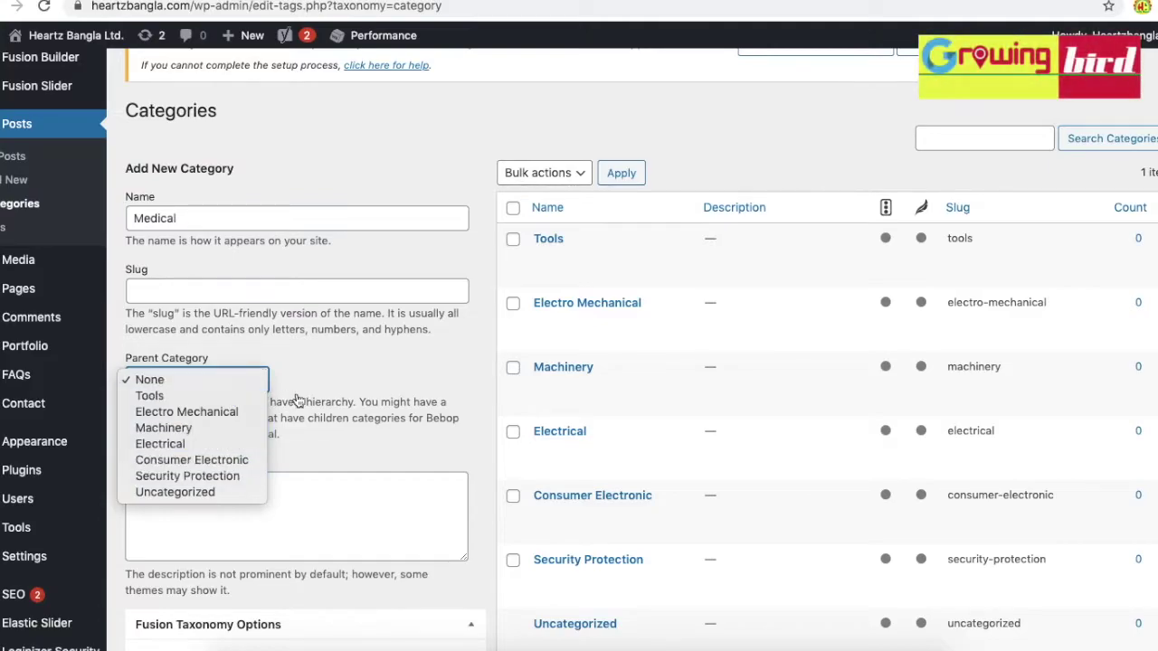
click(343, 386)
Check the slider types offered in the new category's Fusion Taxonomy Options, keeping No Slider
scroll(347, 308, down, 5)
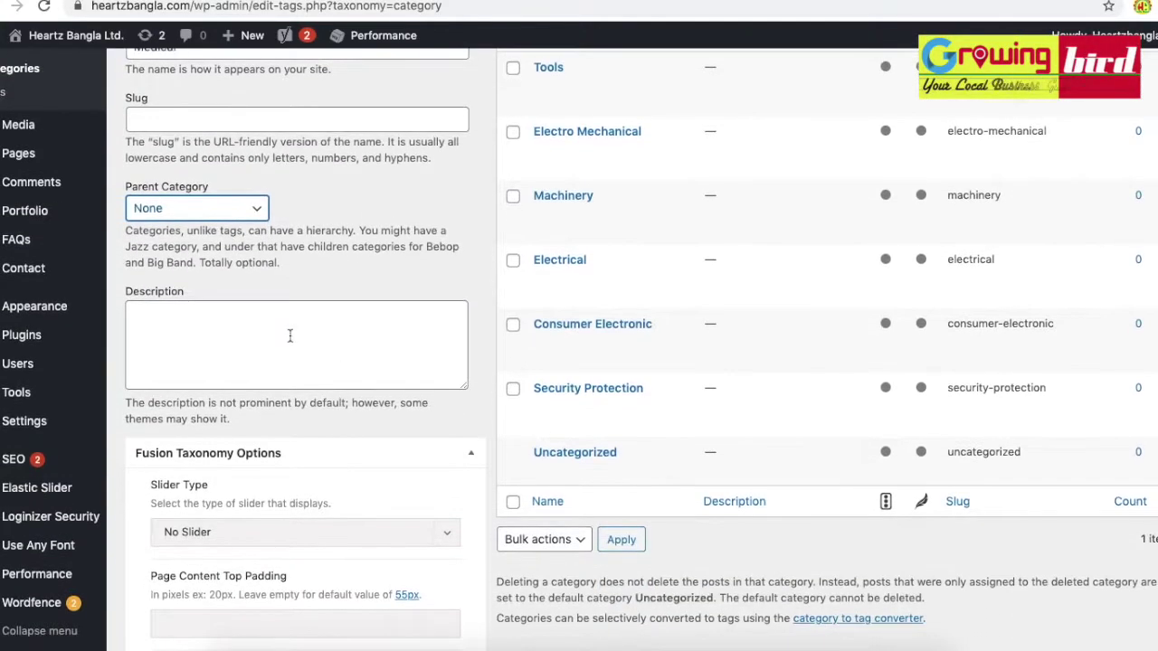
scroll(289, 336, down, 2)
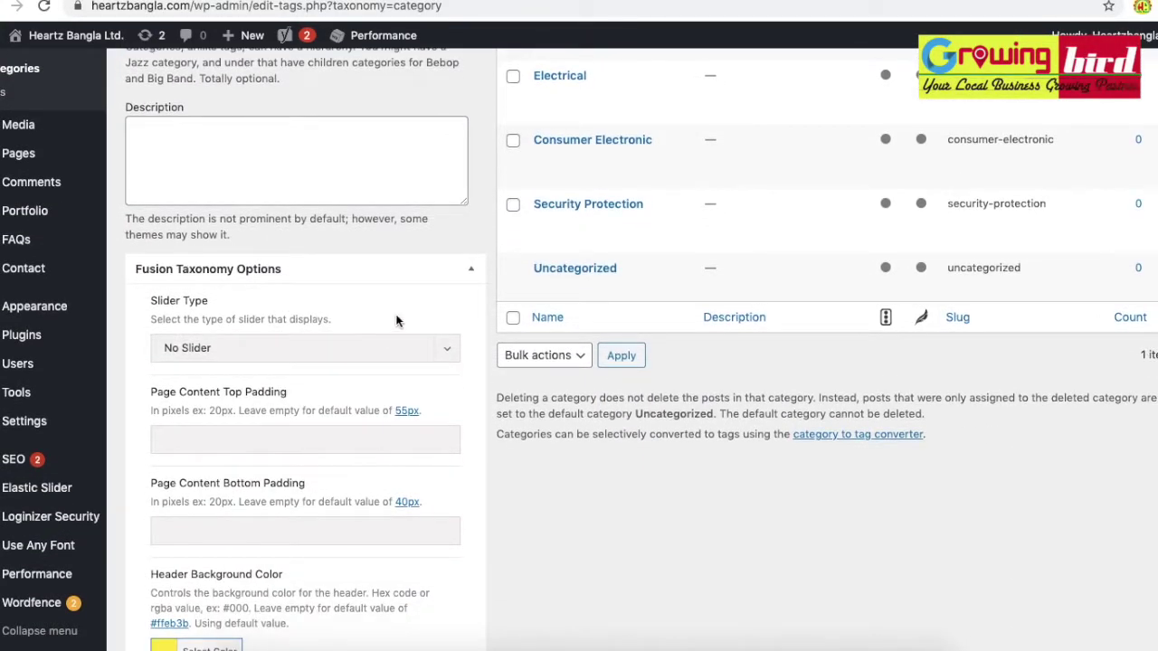
click(442, 351)
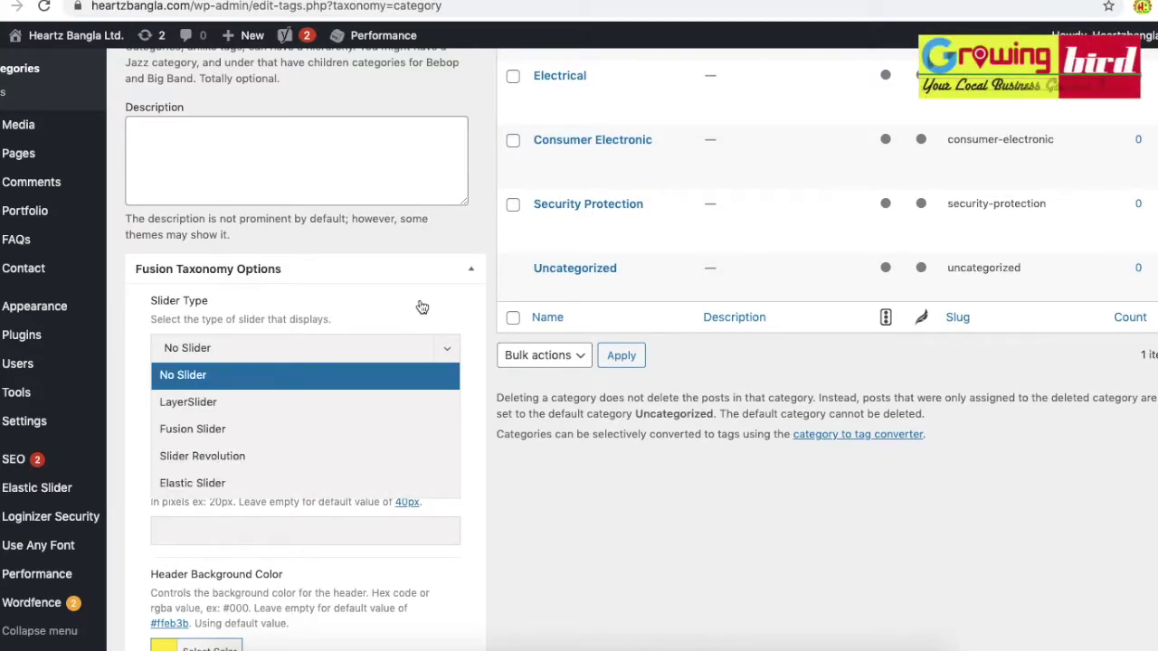
click(422, 308)
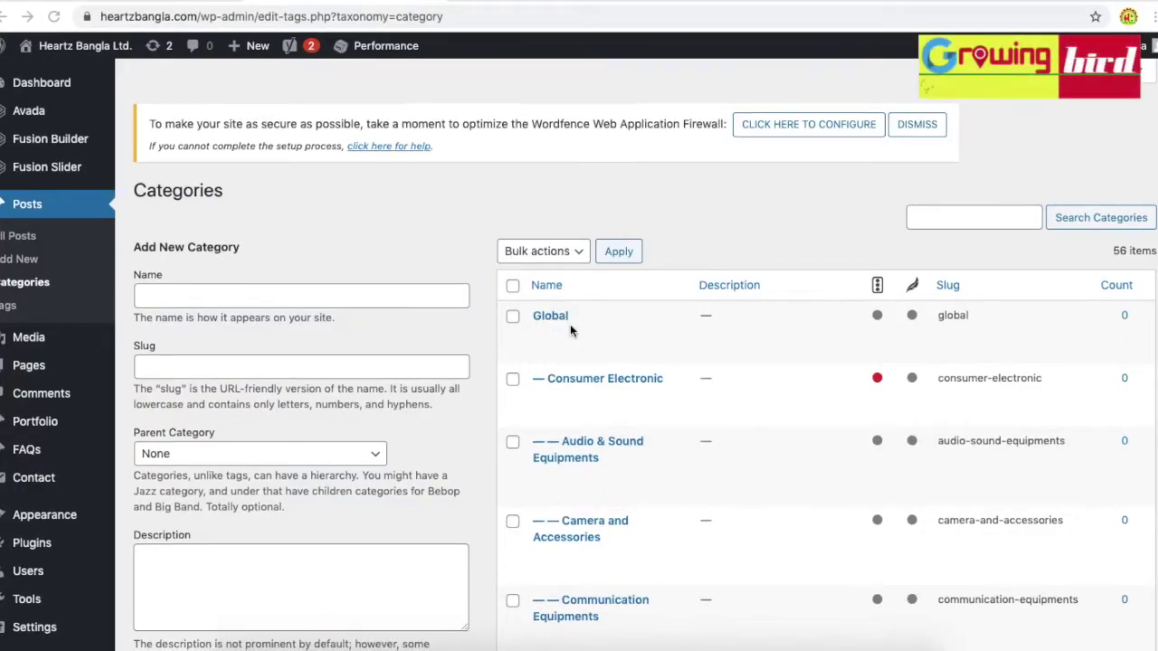
Review the full category hierarchy, from the Global parent category down to Uncategorized
scroll(570, 331, down, 3)
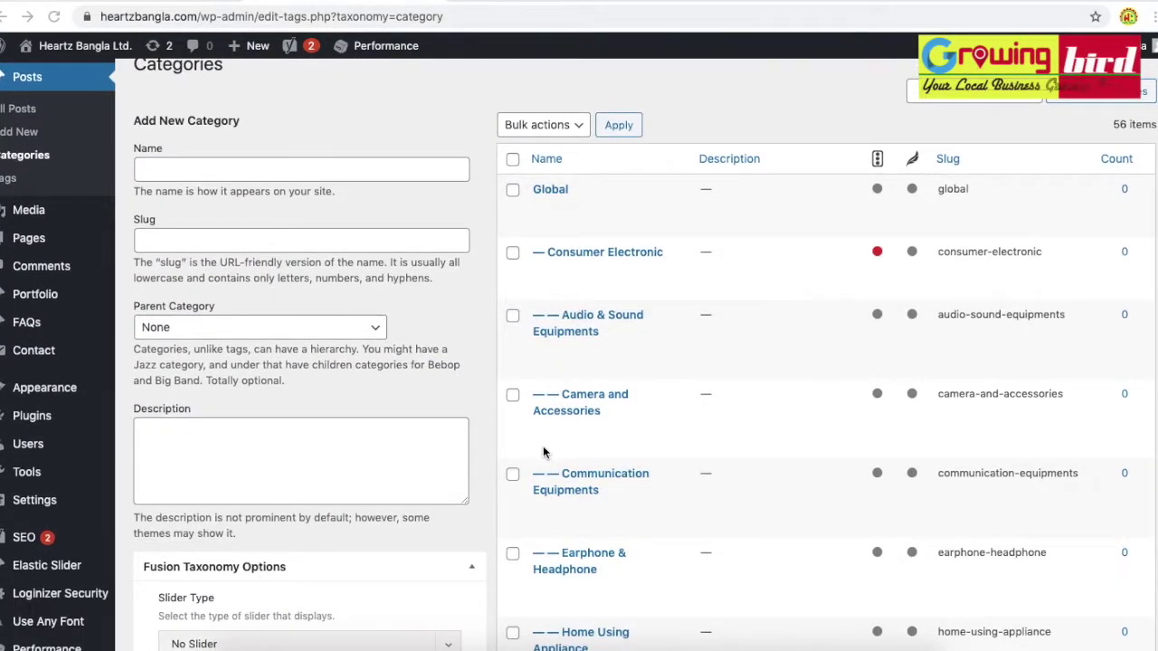
scroll(613, 486, down, 10)
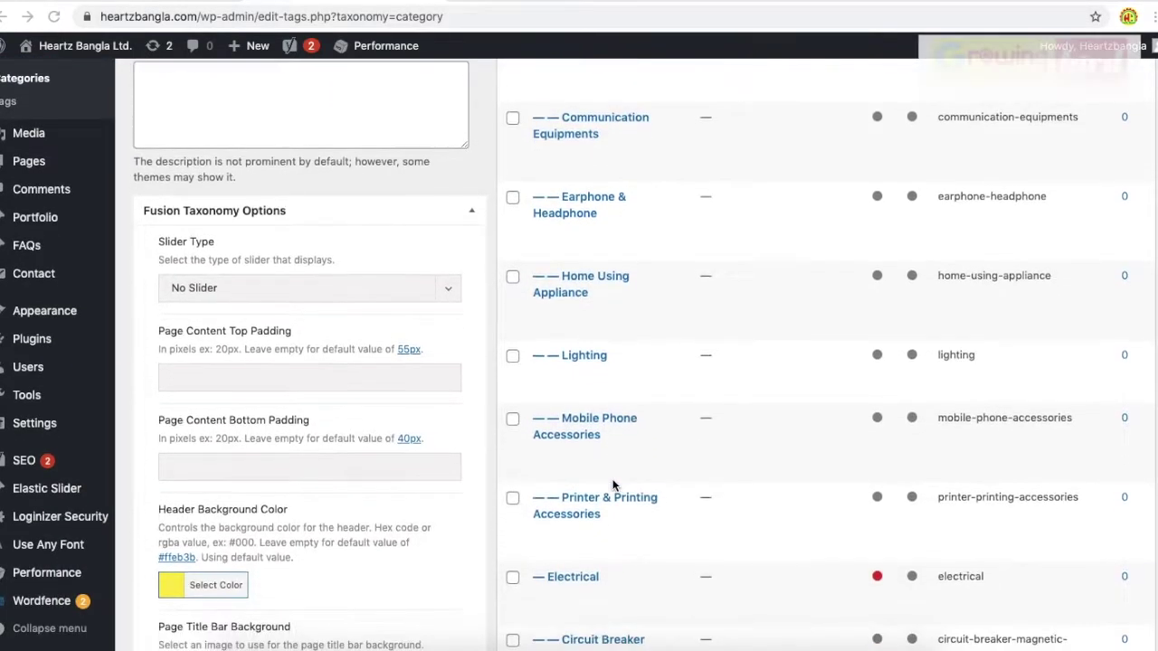
scroll(612, 486, down, 15)
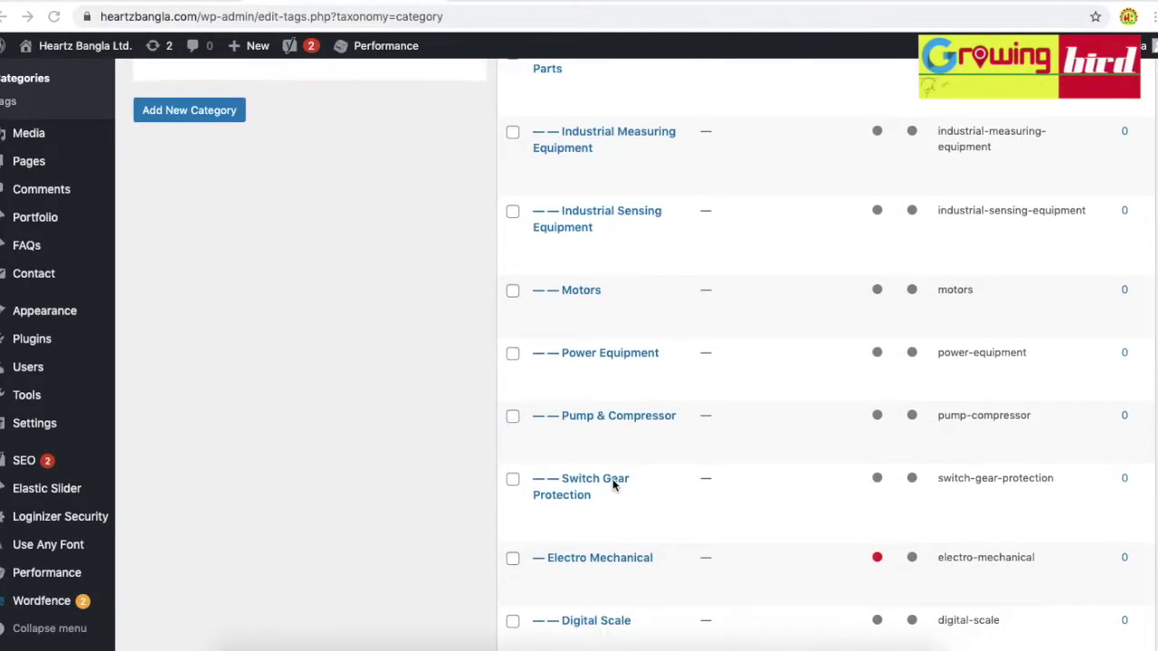
scroll(613, 486, down, 20)
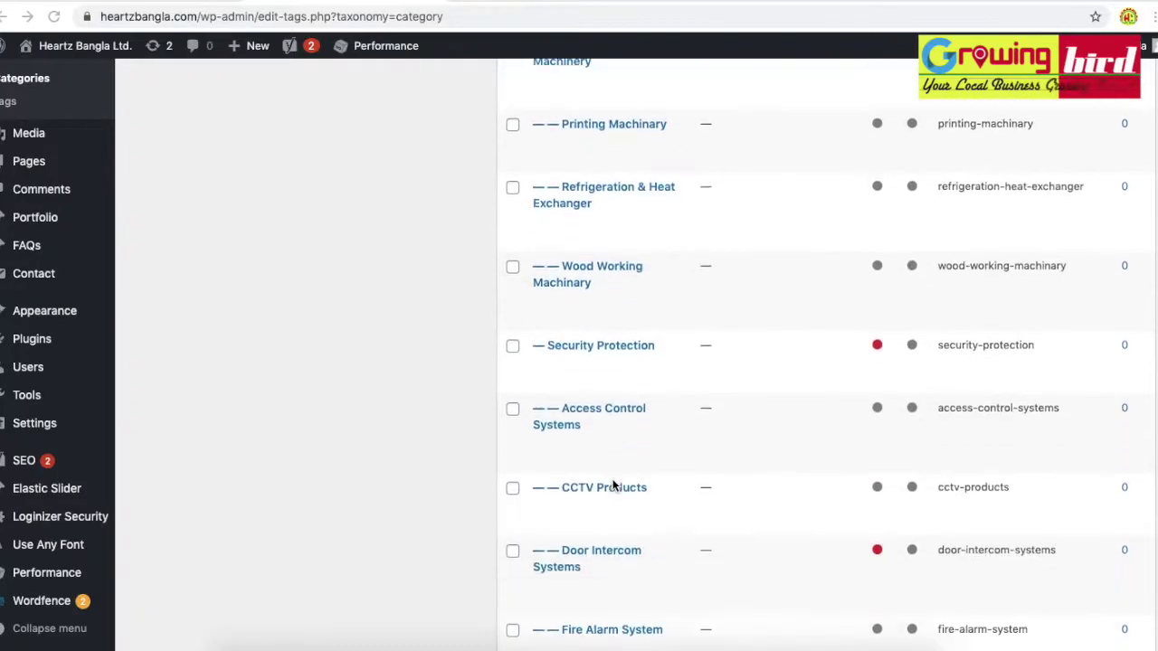
scroll(612, 486, down, 8)
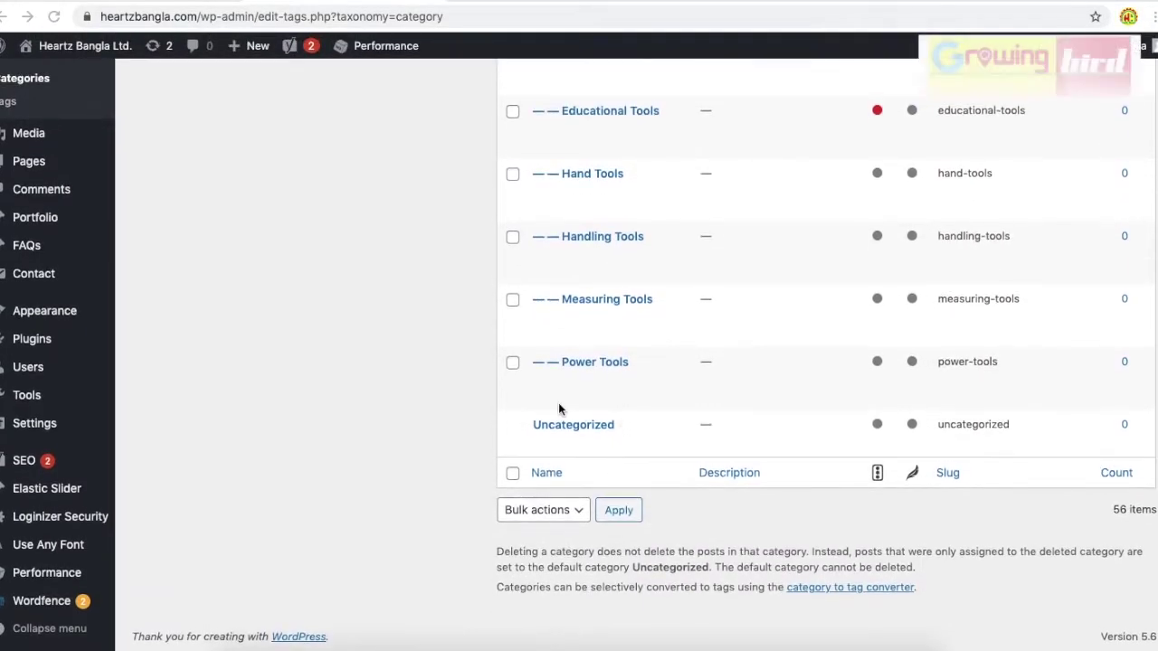
scroll(618, 322, up, 20)
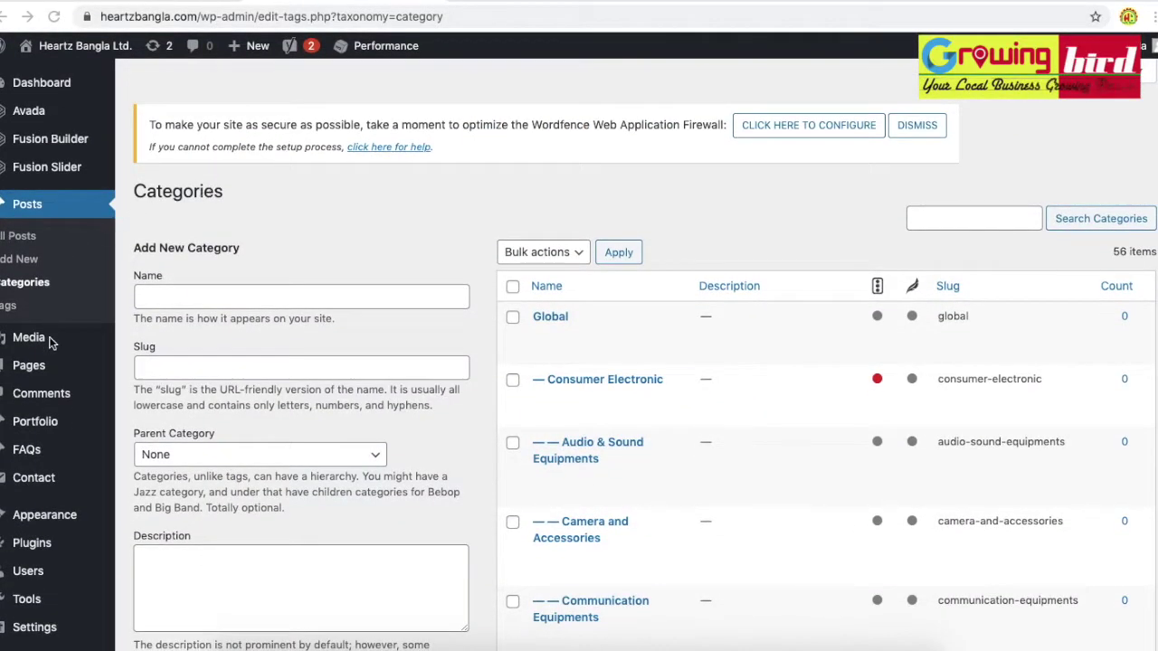
Open the page for editing the site's navigation menus
scroll(52, 336, down, 3)
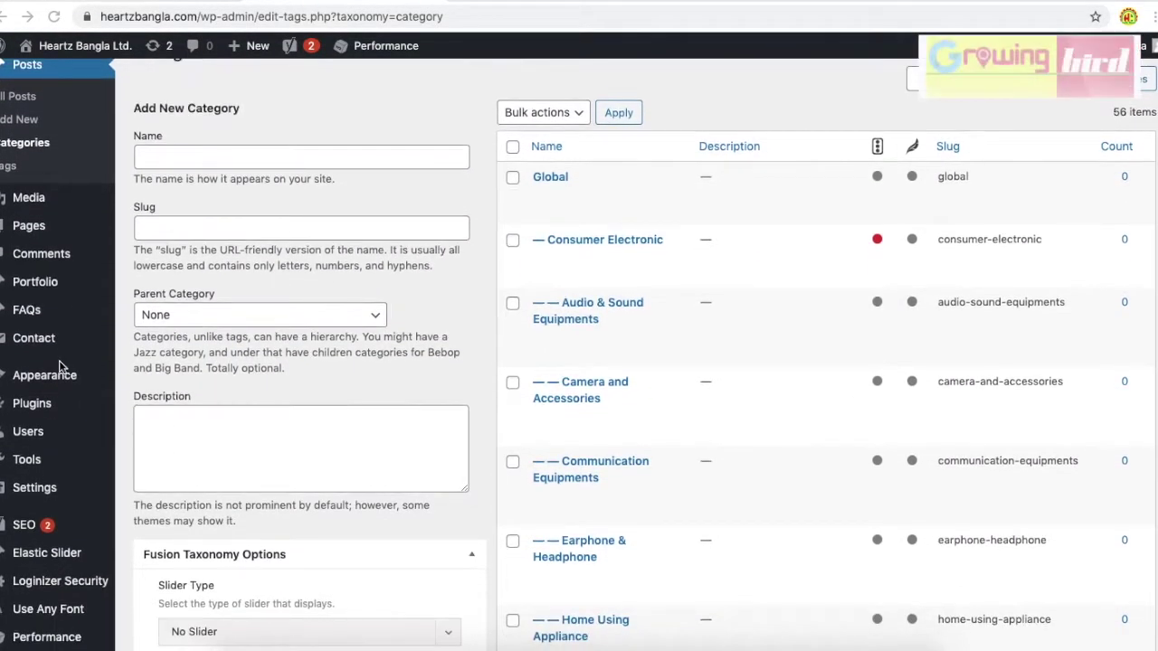
mouse_move(23, 377)
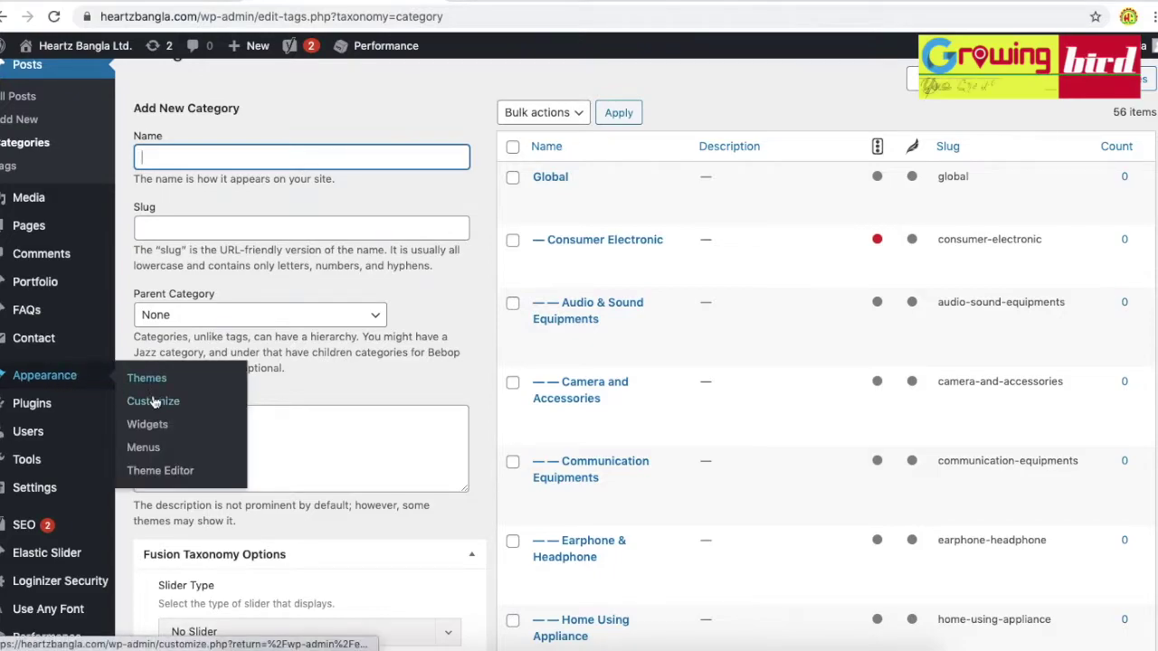
click(152, 447)
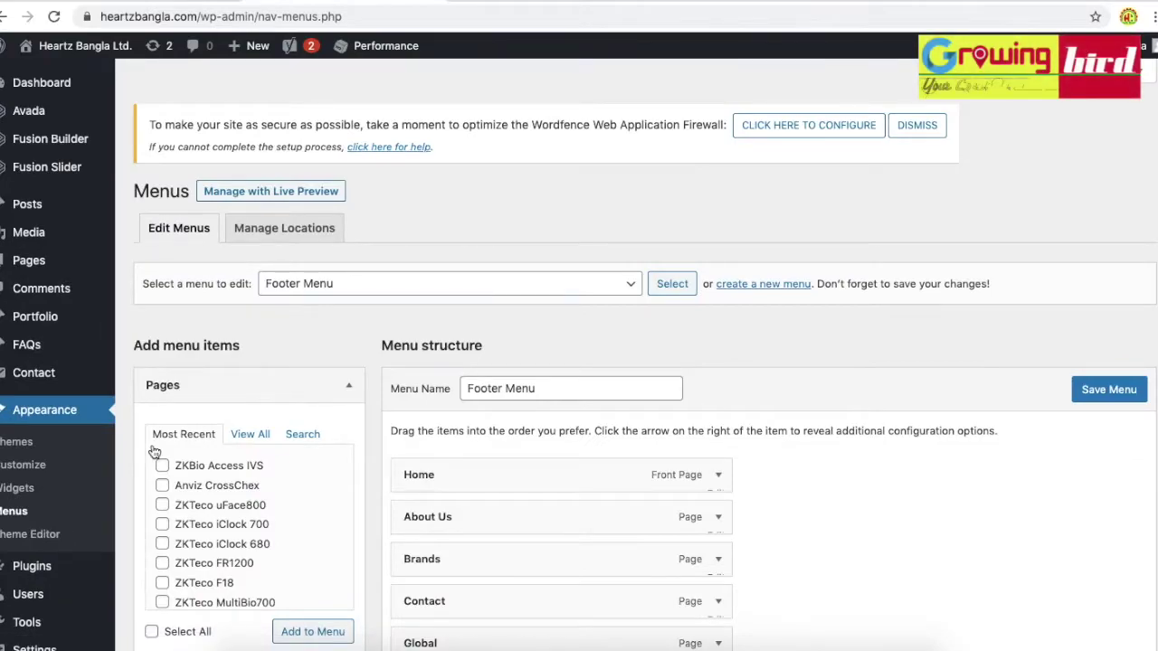
Examine the Footer Menu's page and category items, including the settings of the Global category, Site Map and Products items
scroll(519, 353, down, 15)
scroll(523, 357, up, 3)
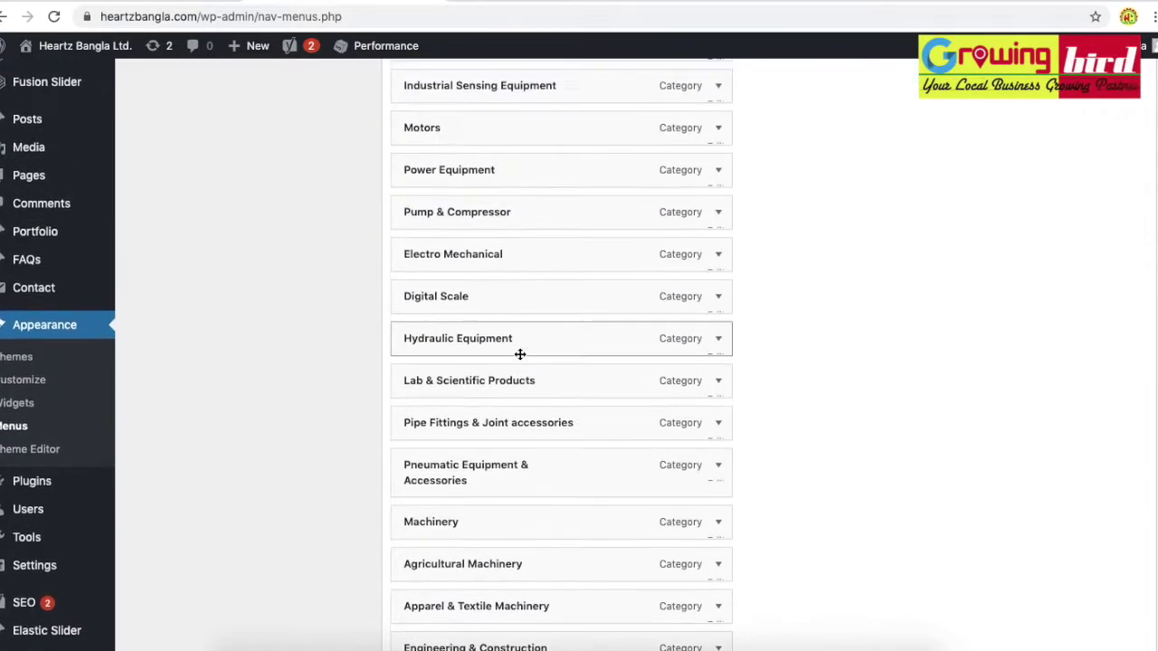
scroll(520, 354, up, 5)
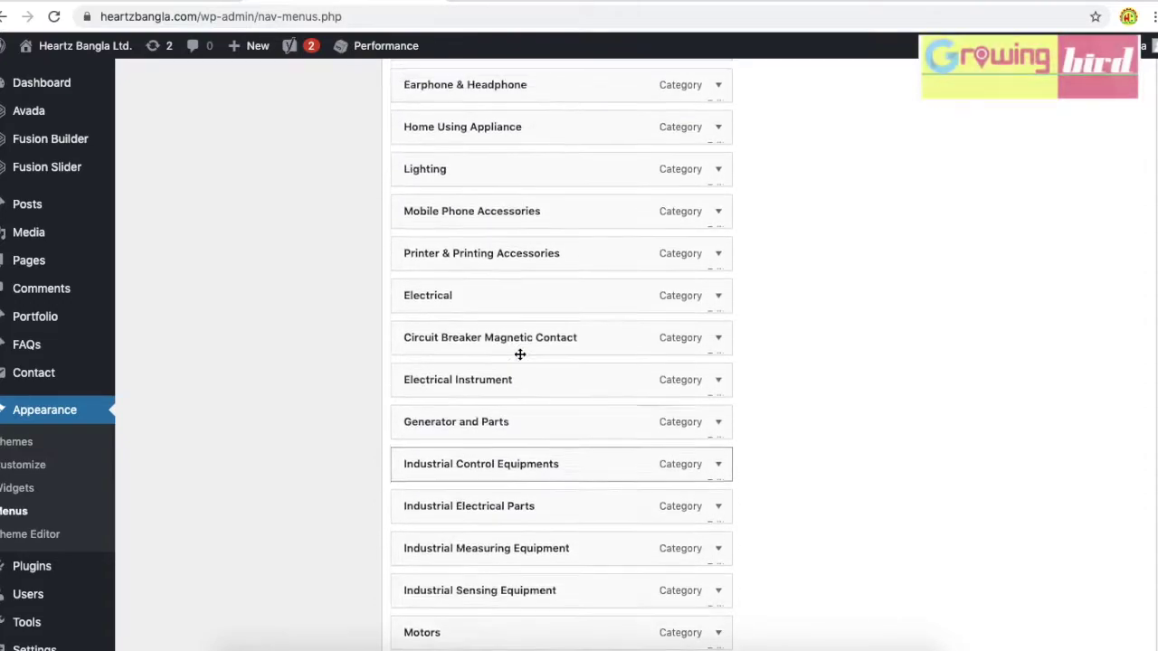
scroll(519, 352, up, 4)
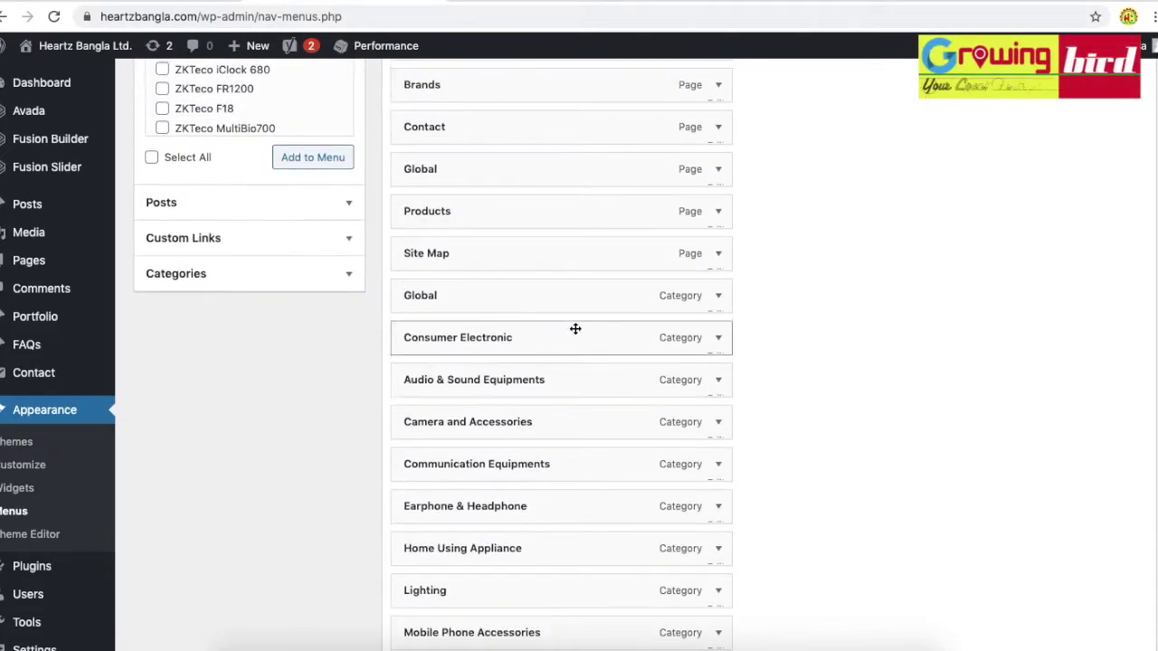
click(720, 297)
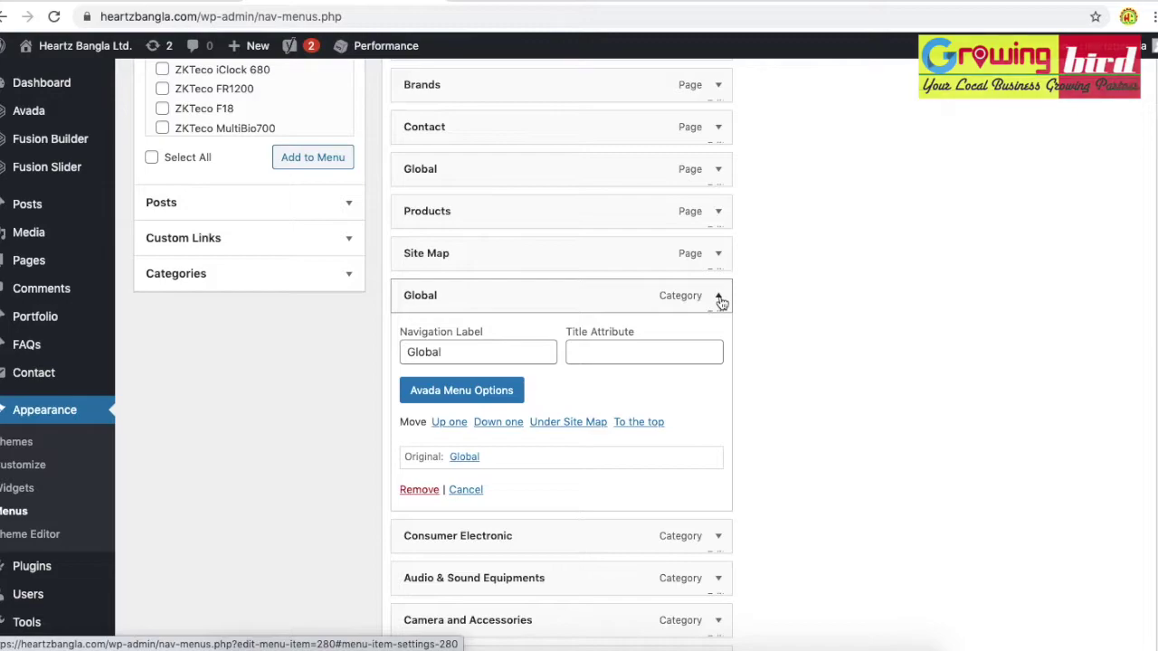
click(721, 301)
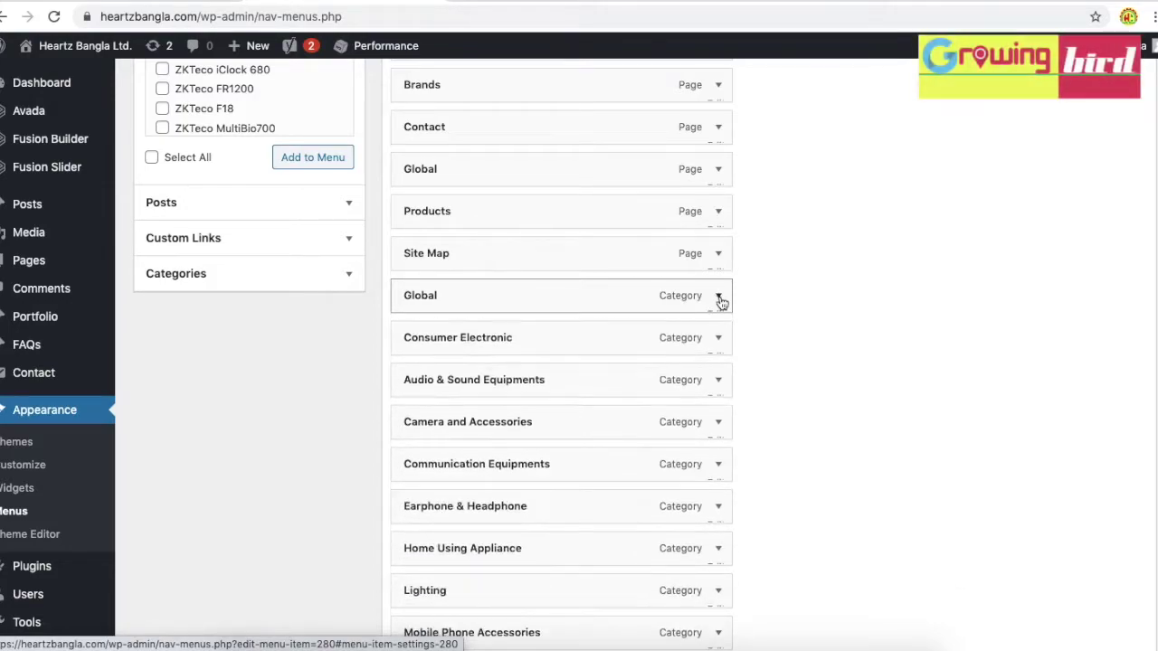
click(717, 256)
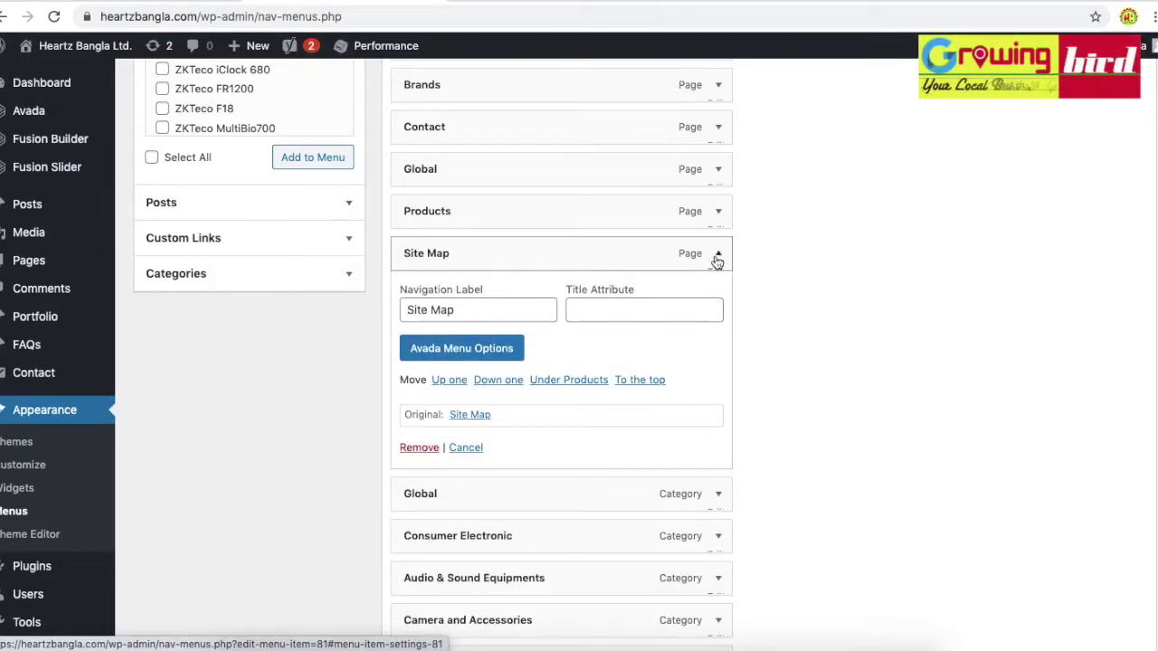
click(717, 256)
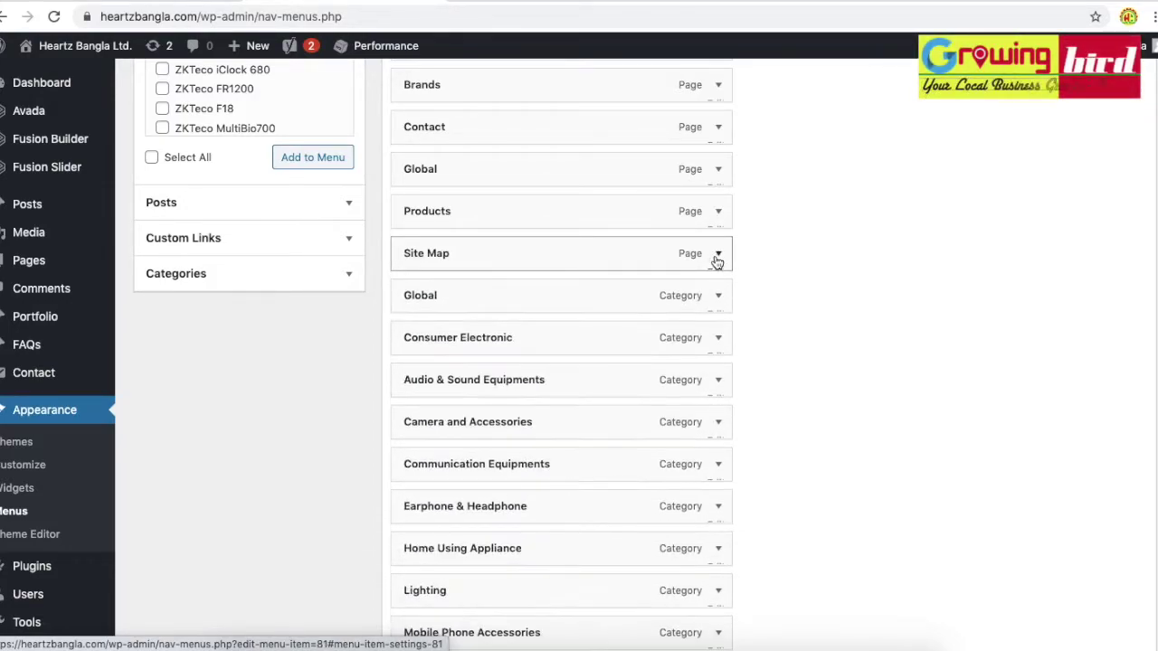
click(720, 212)
click(723, 214)
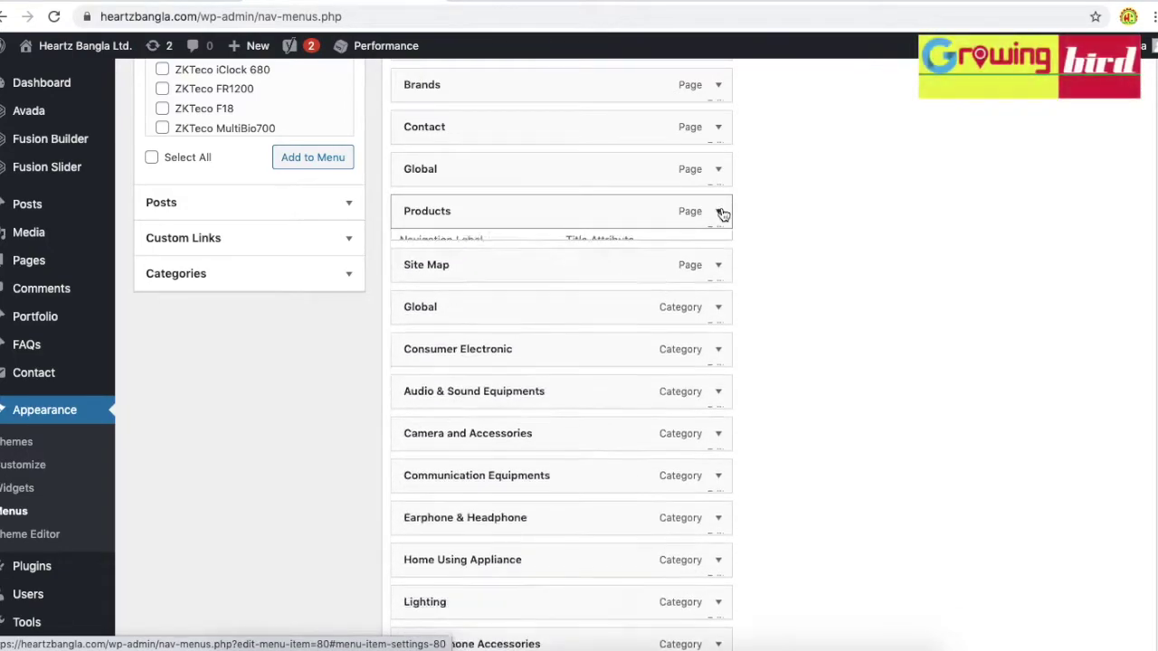
Inspect the settings of the Products and Brands page items in the Footer Menu, collapsing each one again
scroll(776, 275, up, 2)
scroll(778, 280, up, 3)
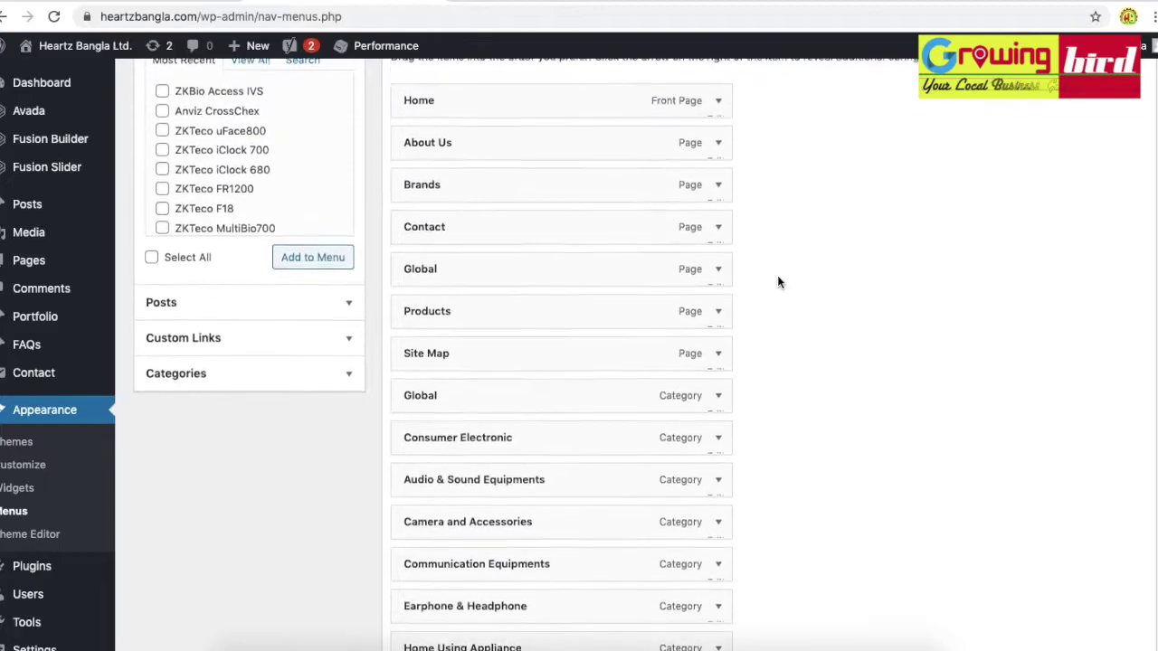
scroll(778, 281, down, 3)
scroll(778, 280, down, 1)
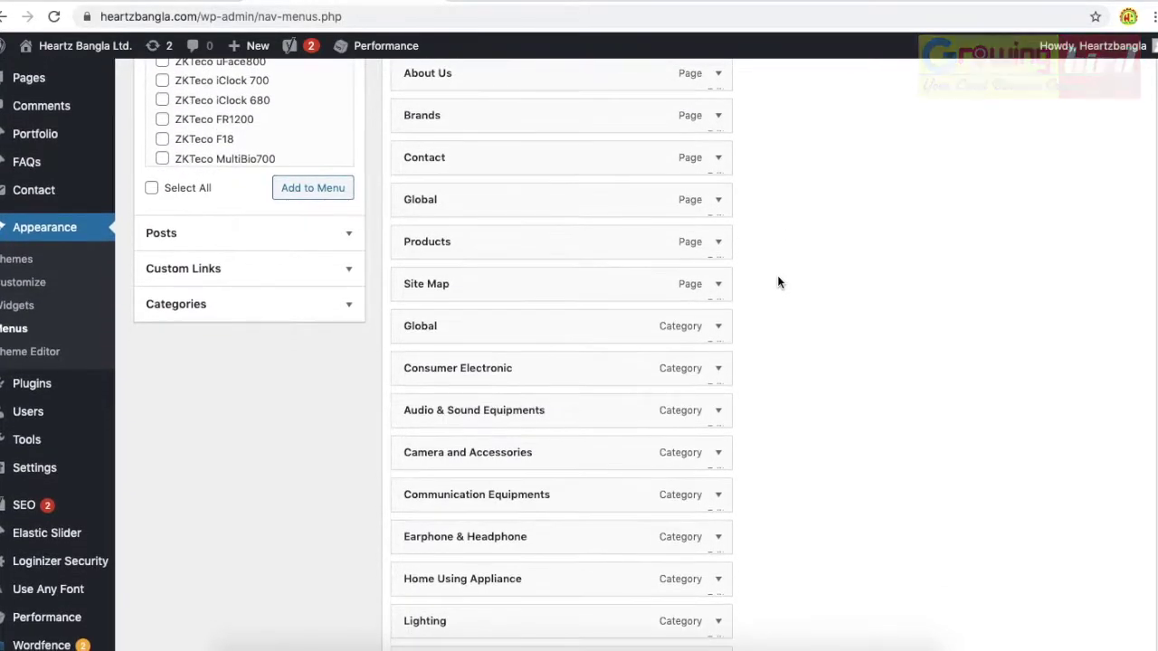
click(718, 243)
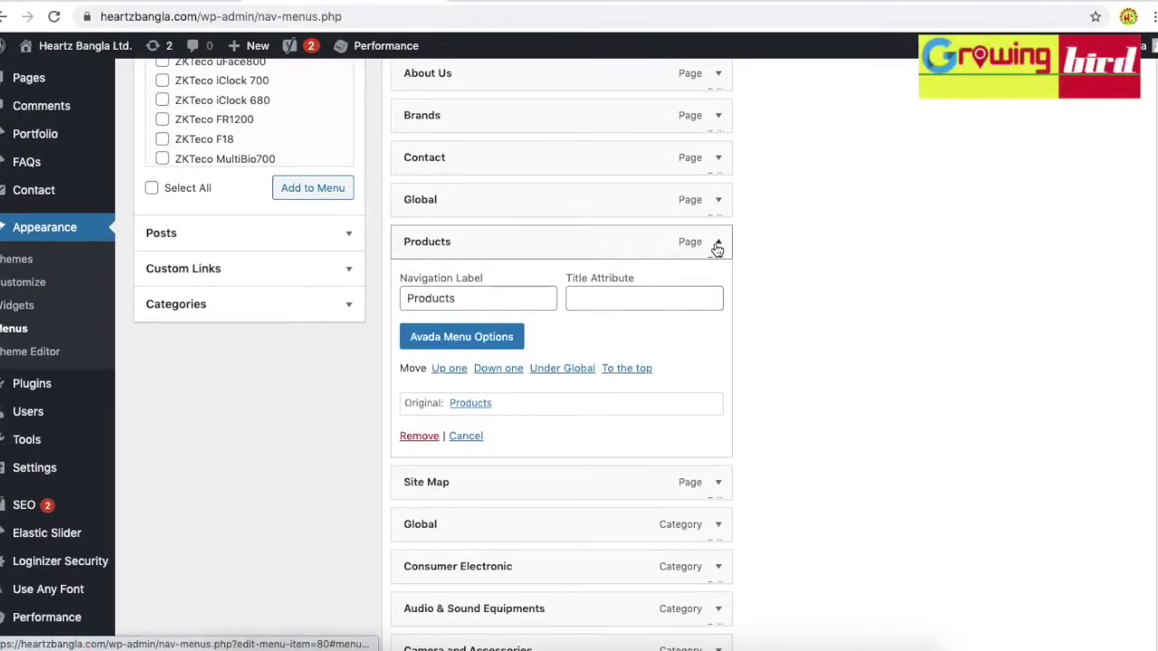
click(717, 244)
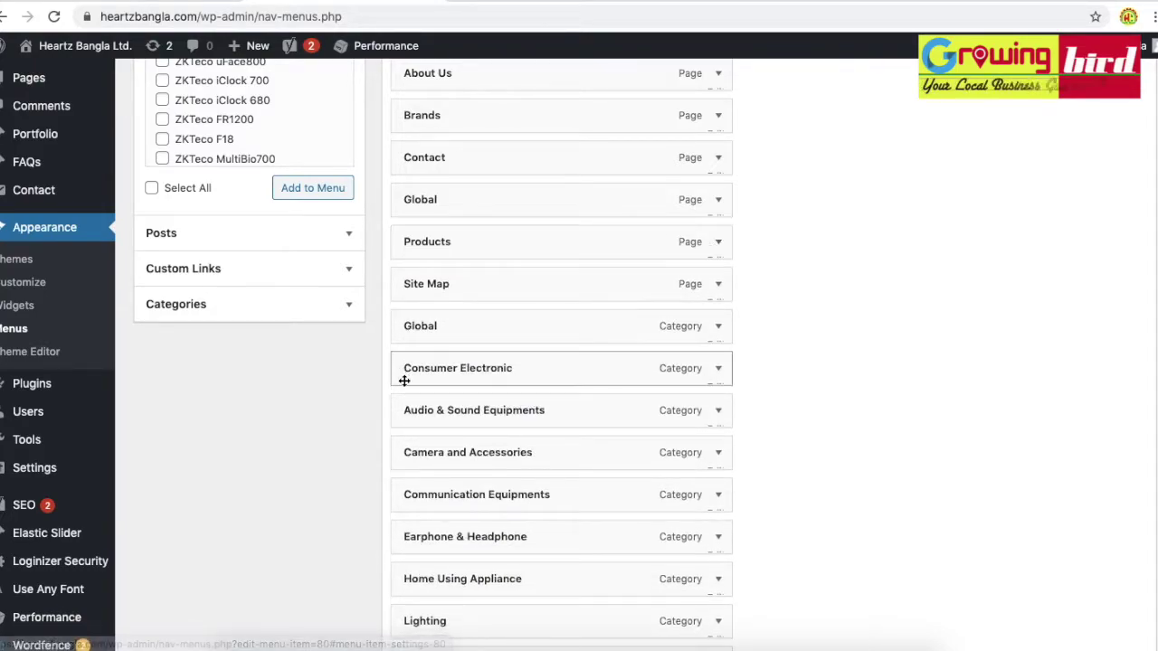
scroll(404, 383, up, 1)
scroll(404, 384, up, 3)
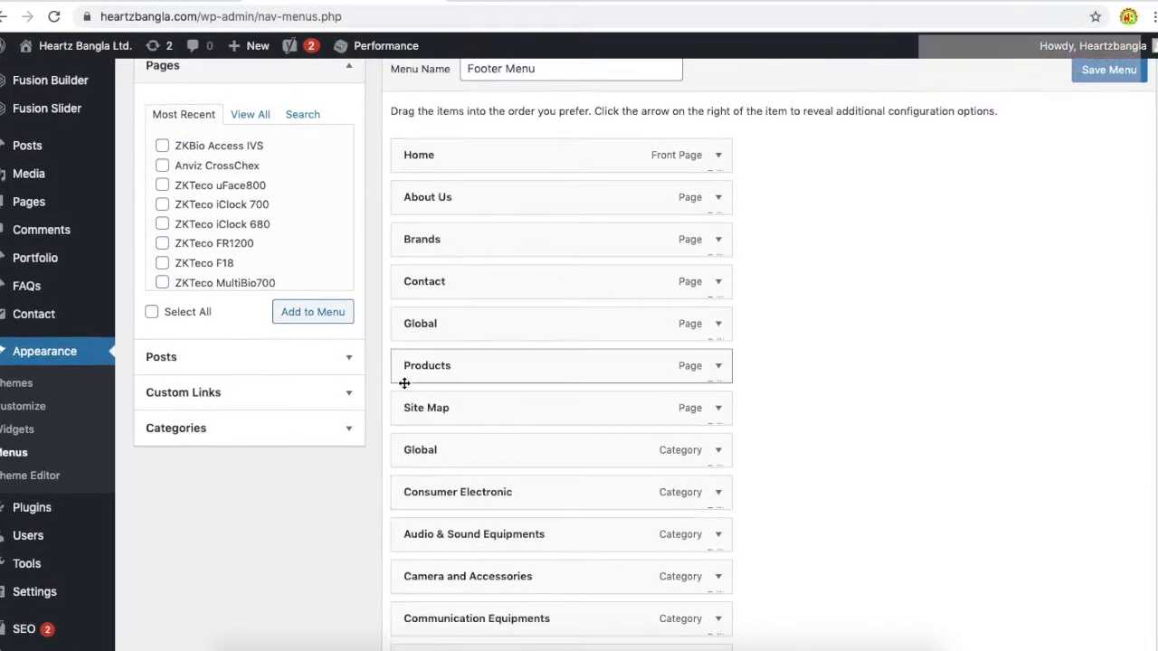
click(718, 242)
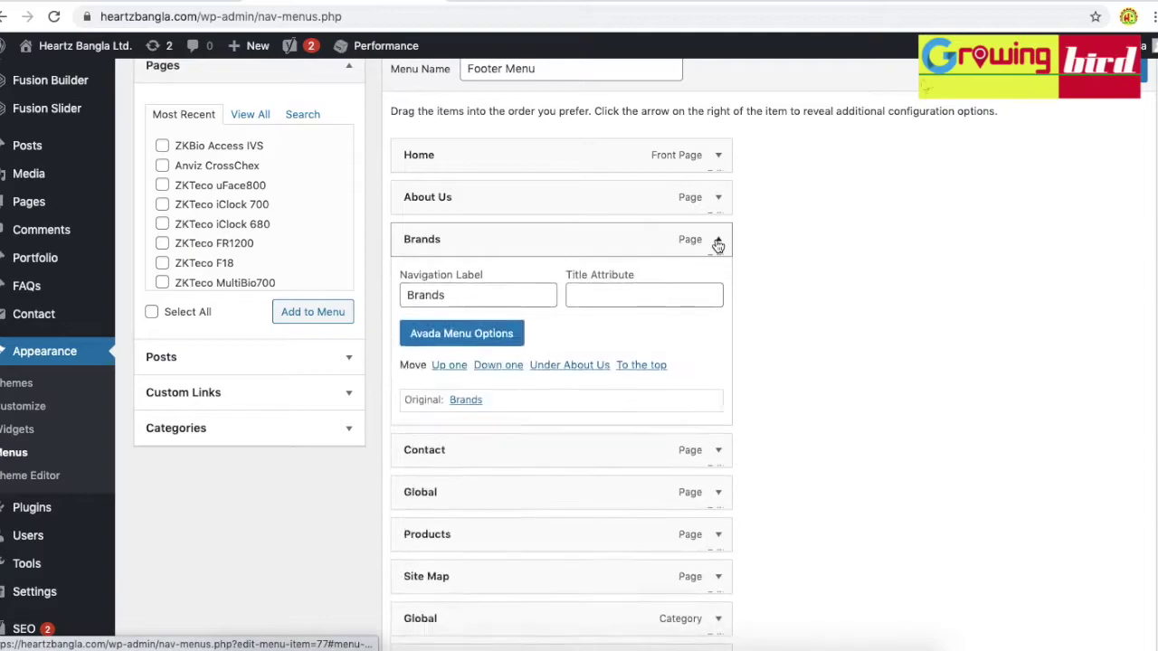
click(717, 242)
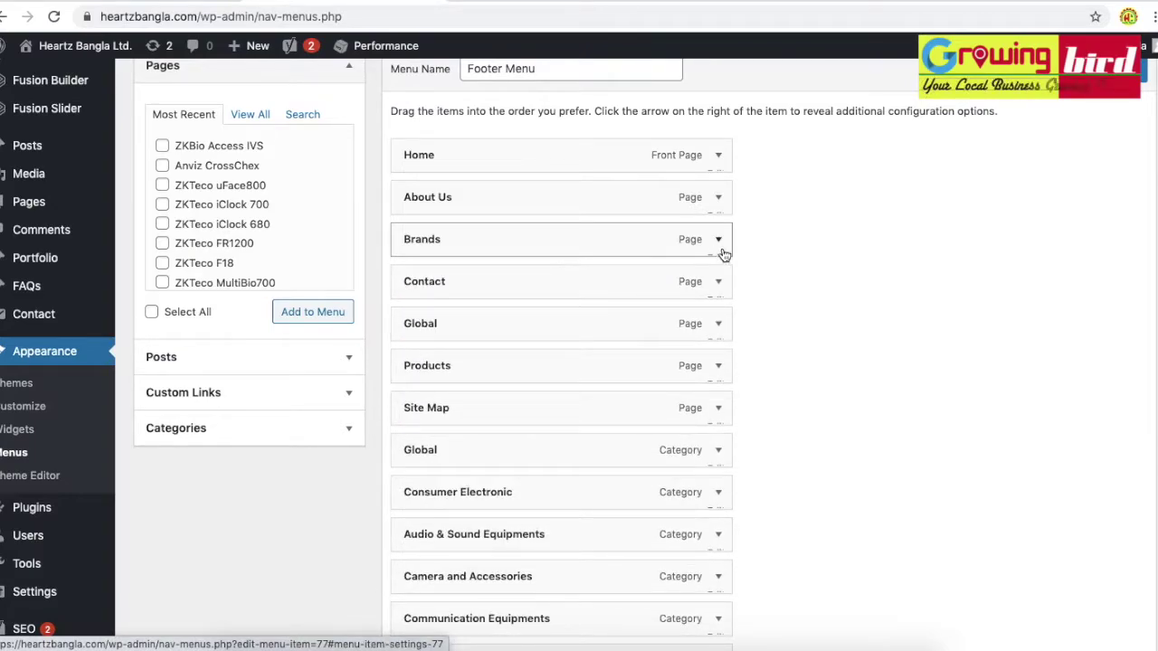
Examine the Footer Menu's full list of category items and its menu settings, returning to the start of the menu structure
scroll(740, 322, down, 6)
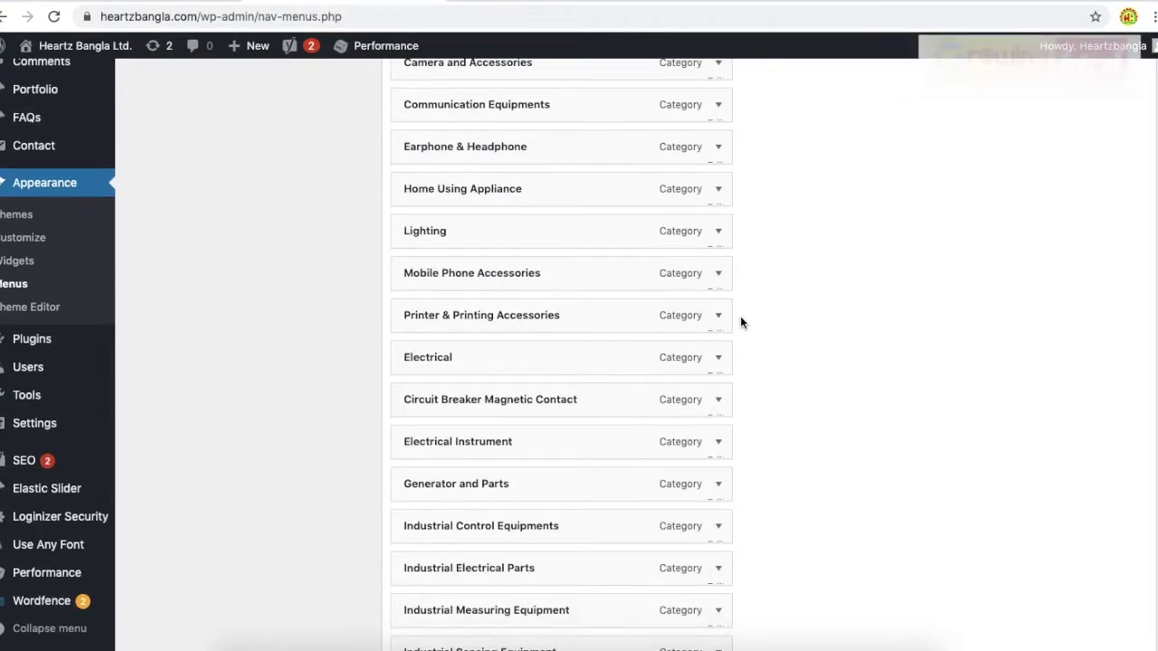
scroll(740, 322, down, 7)
scroll(740, 322, down, 12)
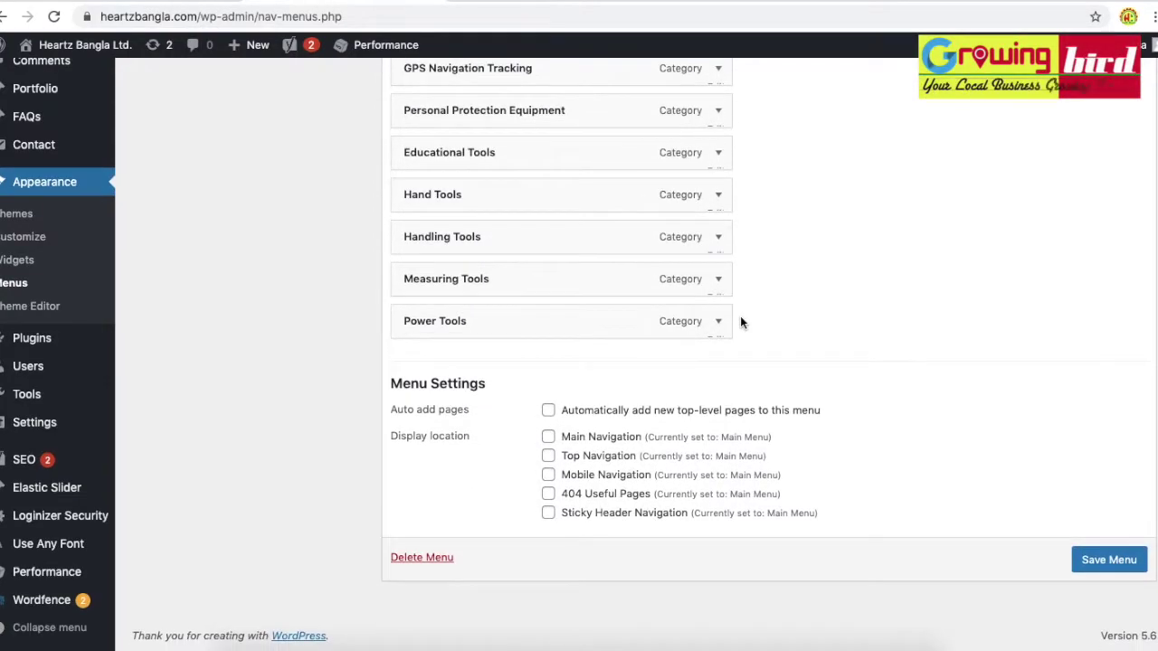
scroll(740, 322, up, 5)
scroll(740, 322, up, 5)
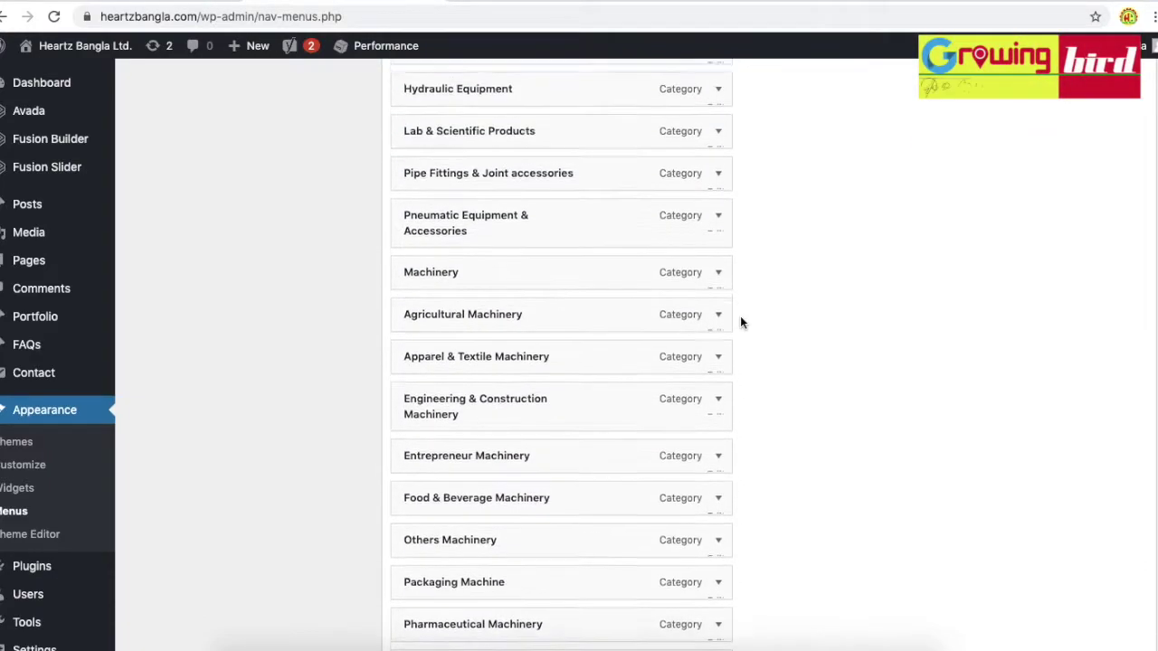
scroll(740, 322, up, 7)
scroll(740, 322, up, 8)
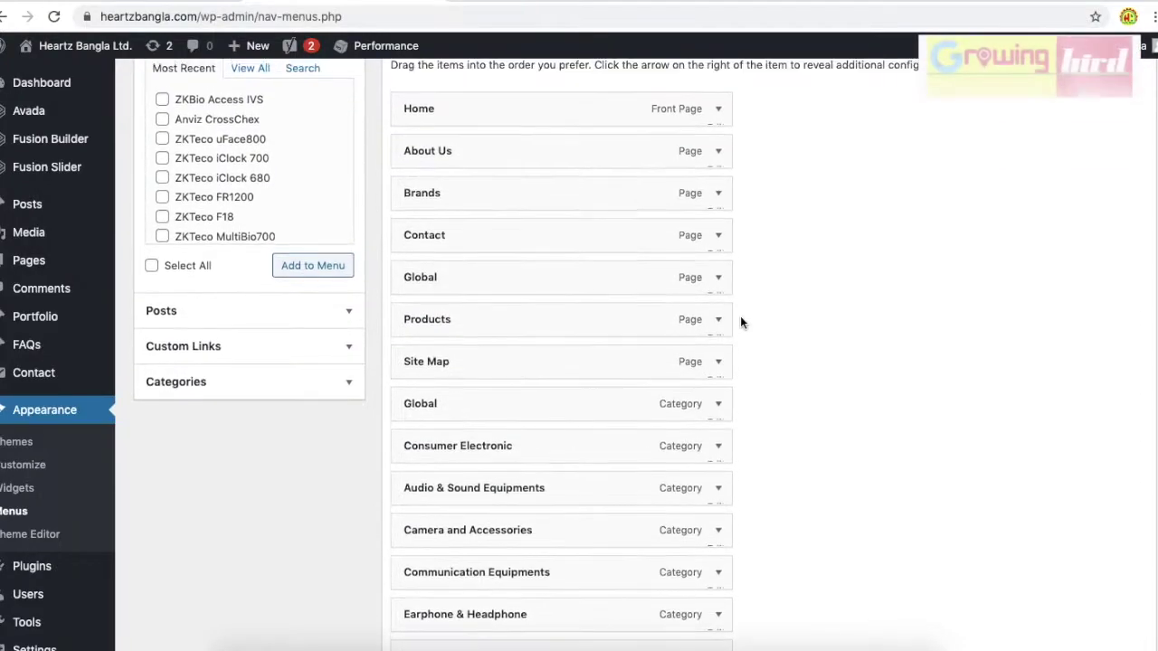
scroll(740, 322, up, 2)
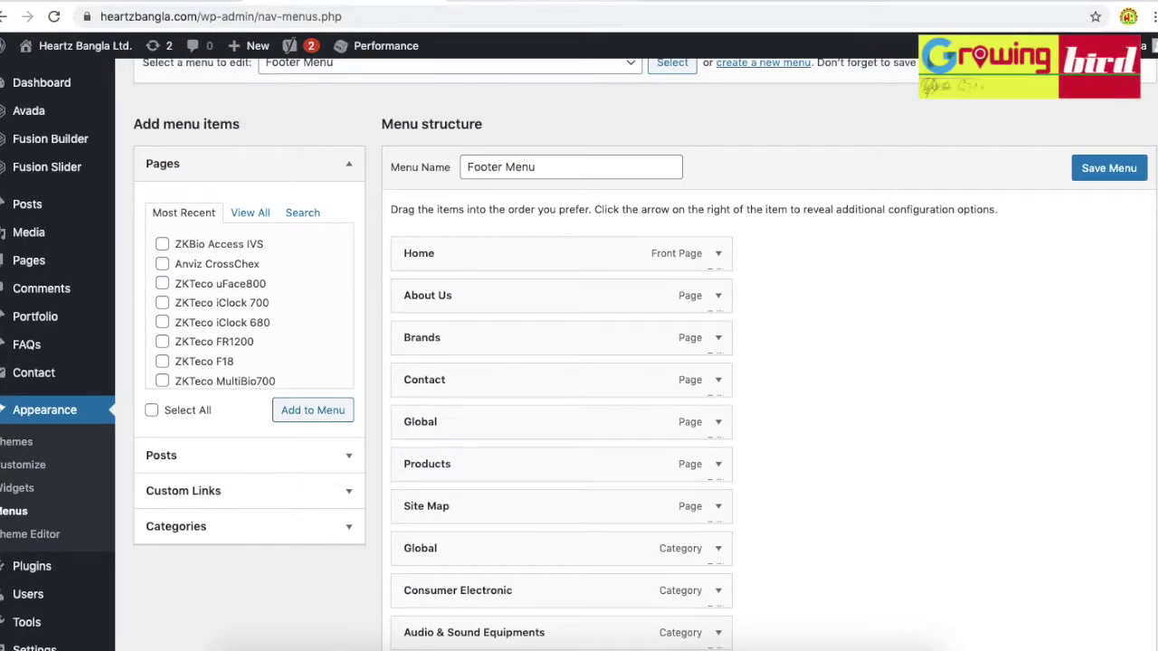
Reload the live site's home page and compare its navigation bar and Products submenu with the Footer Menu's structure
key(ctrl+Tab)
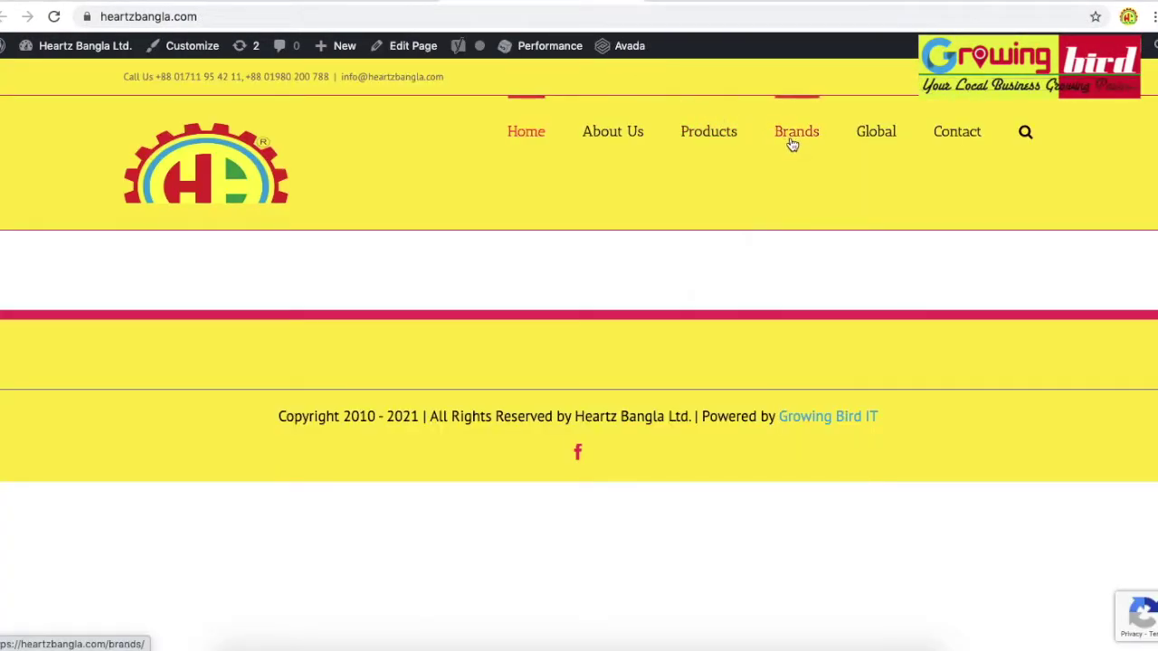
mouse_move(774, 133)
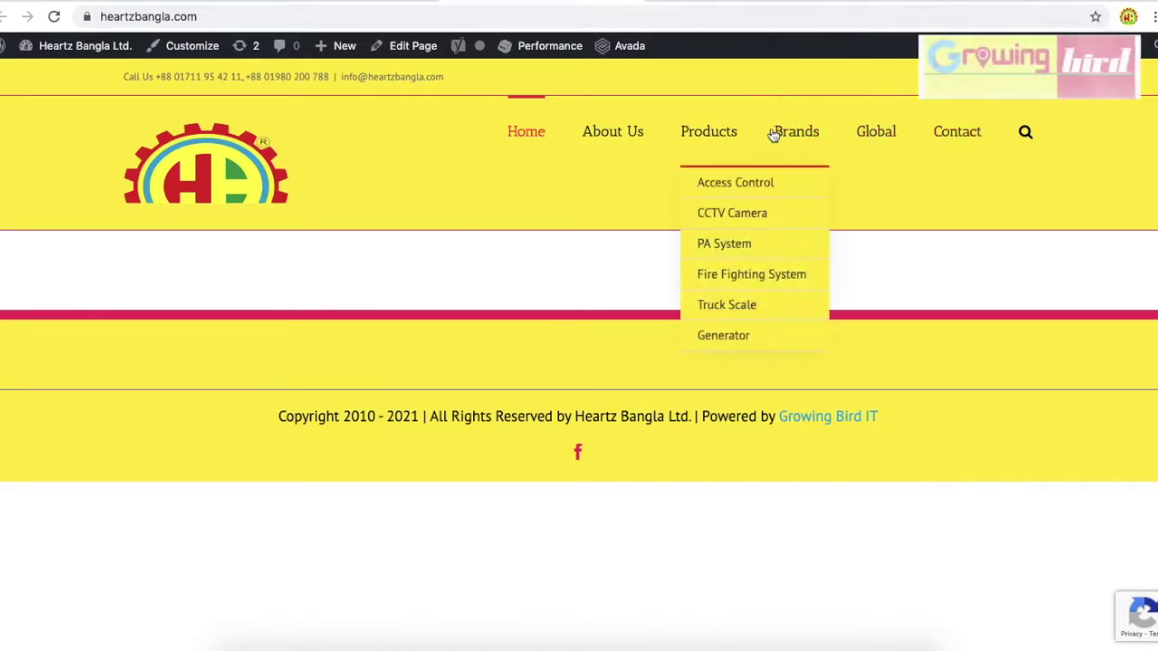
click(54, 16)
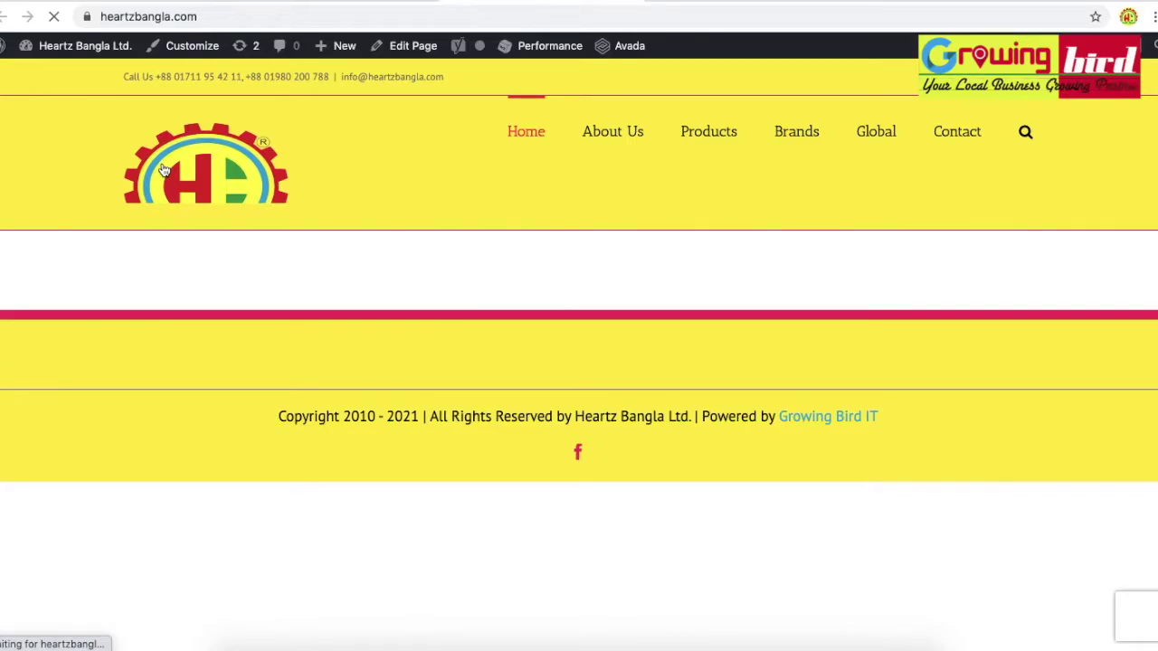
click(295, 3)
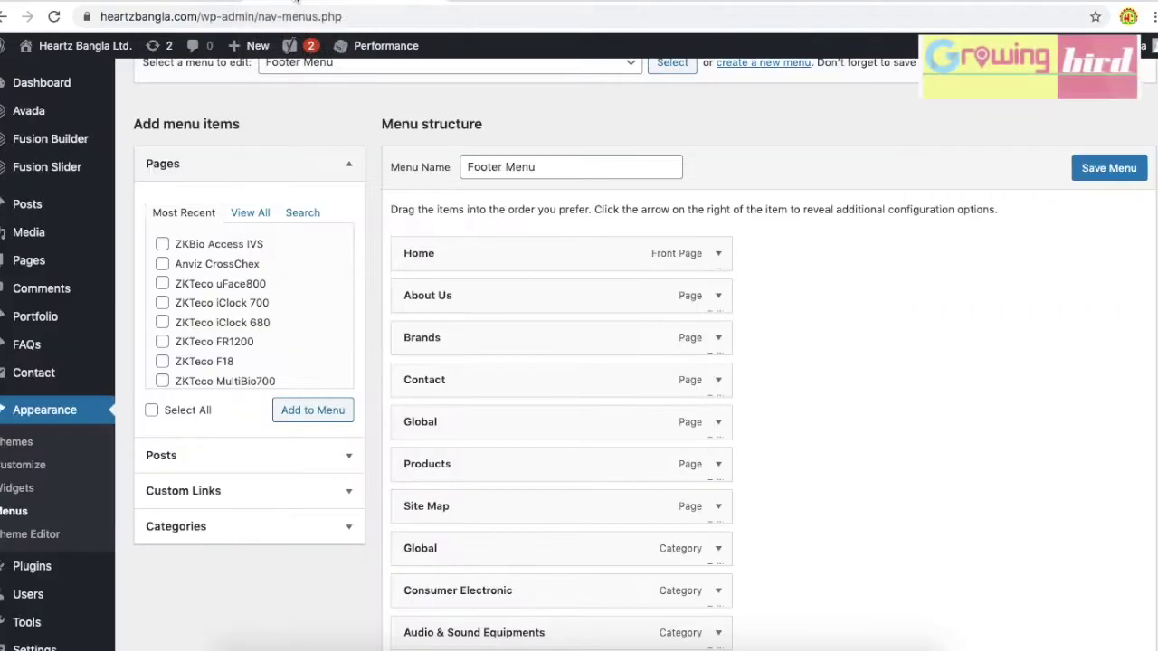
scroll(371, 303, down, 1)
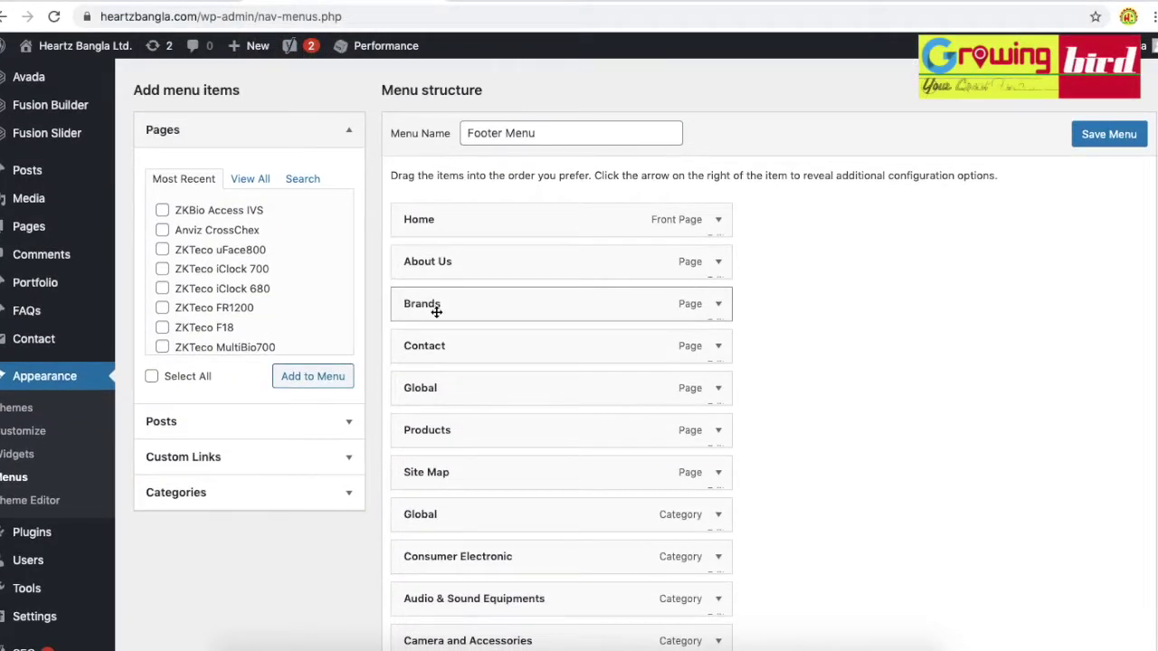
click(547, 2)
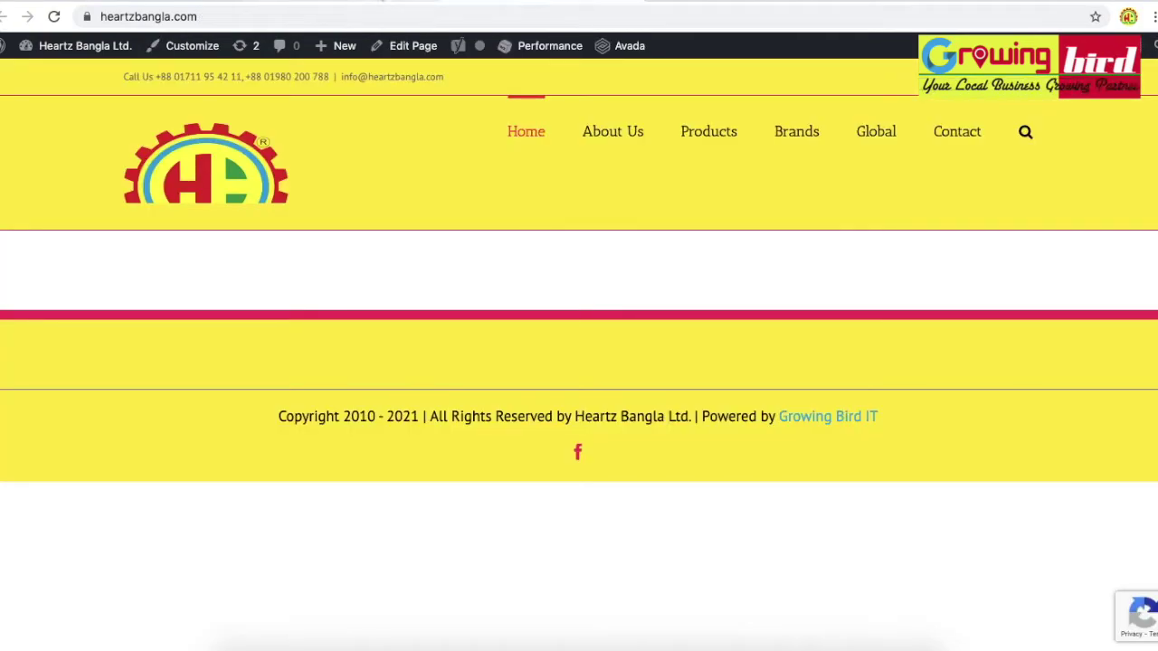
click(296, 3)
Enable automatic adding of top-level pages, assign the Footer Menu to all five display locations, including Main Navigation, and save it
scroll(530, 286, down, 2)
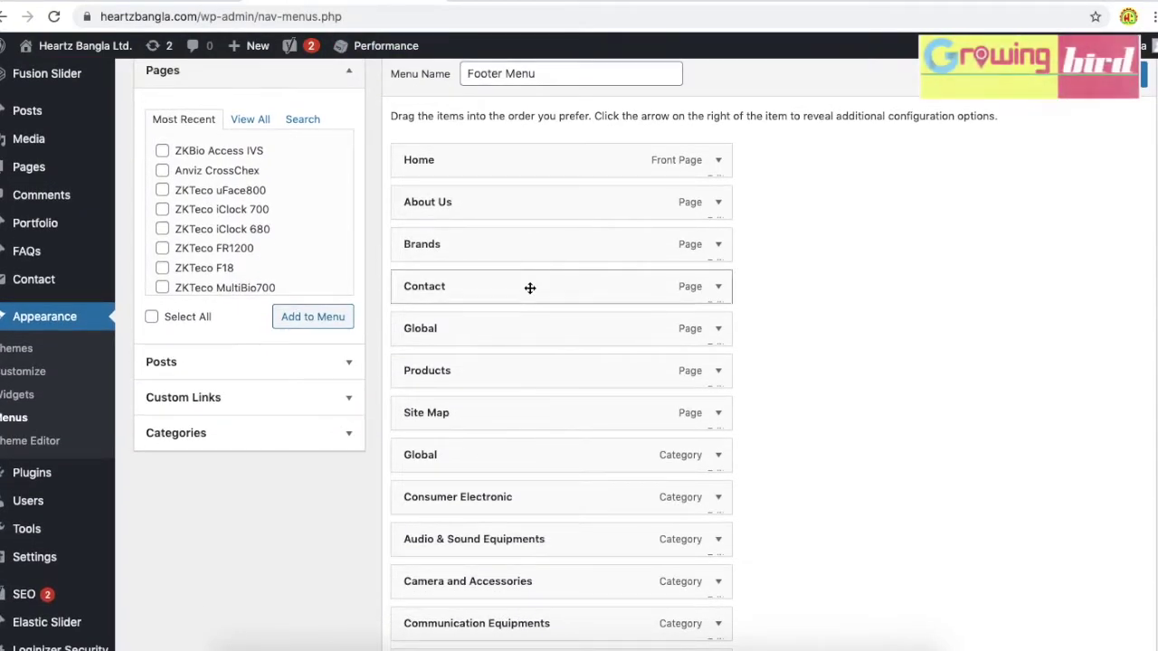
scroll(513, 371, down, 3)
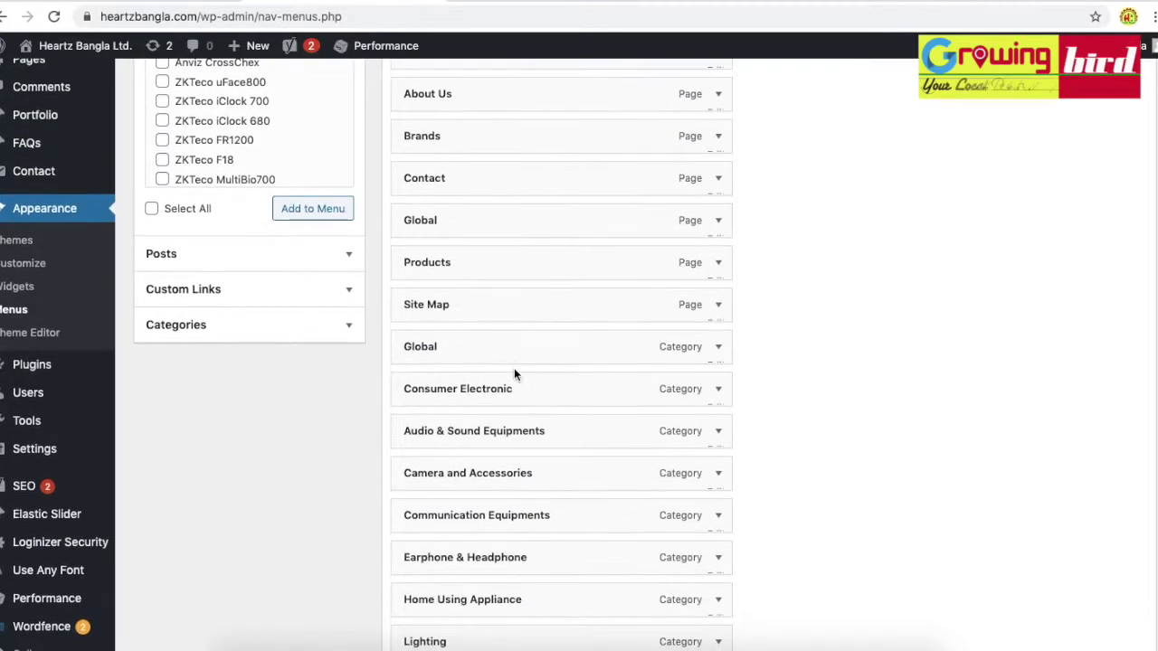
scroll(515, 353, down, 2)
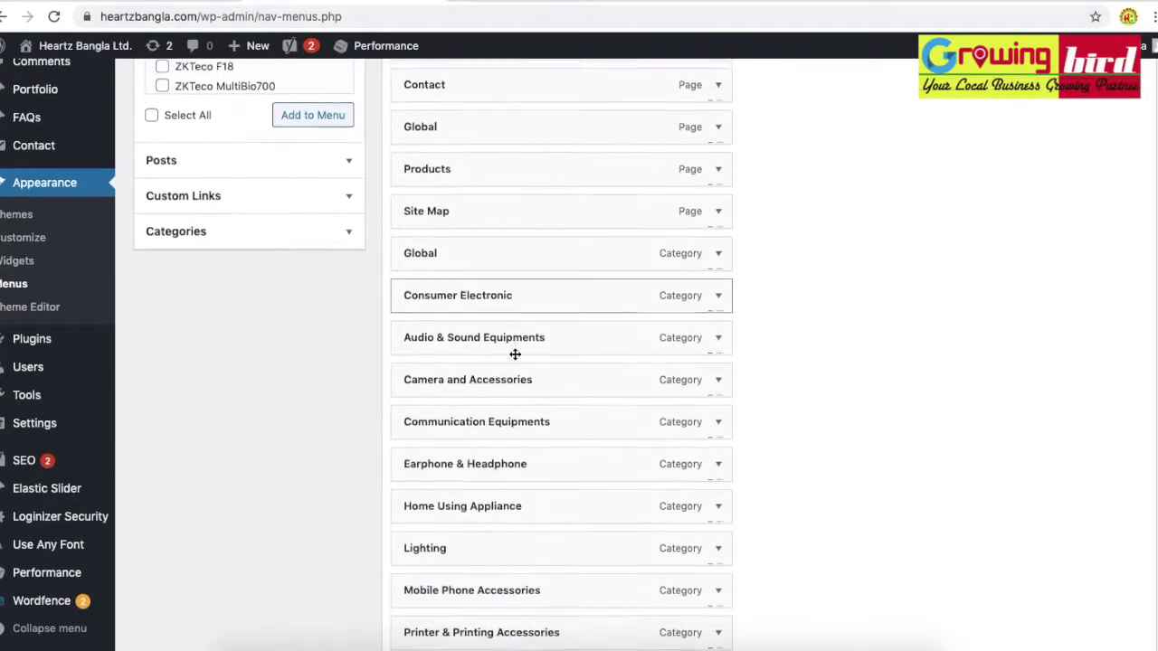
scroll(515, 354, down, 8)
scroll(515, 353, down, 20)
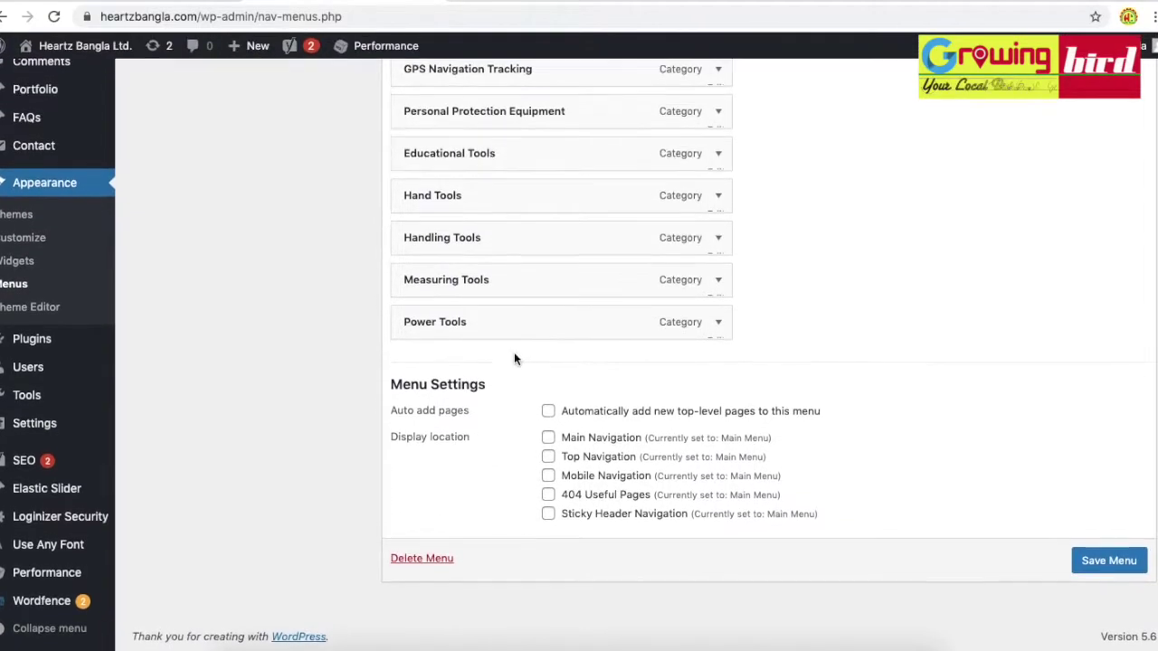
click(549, 437)
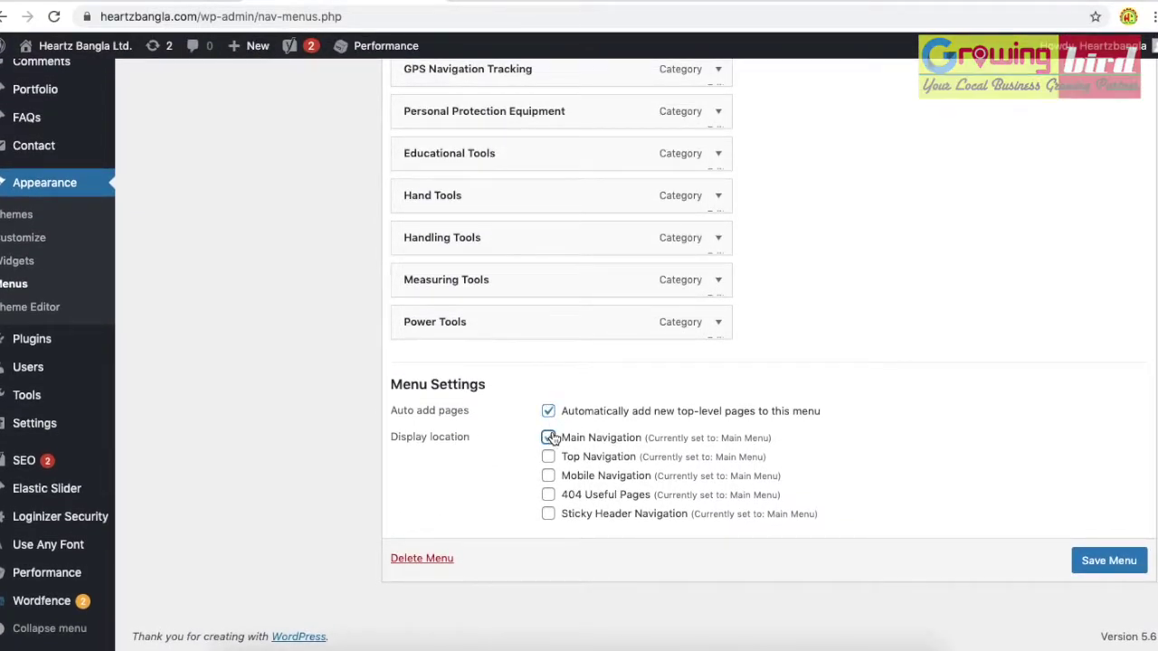
click(549, 457)
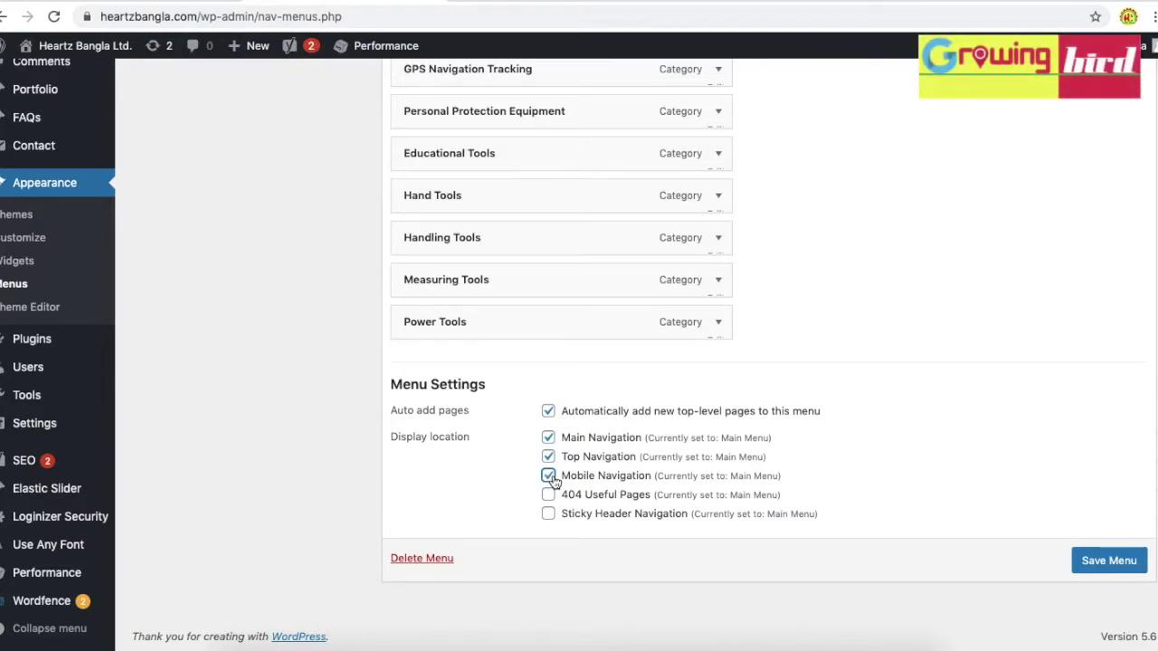
click(548, 495)
click(549, 514)
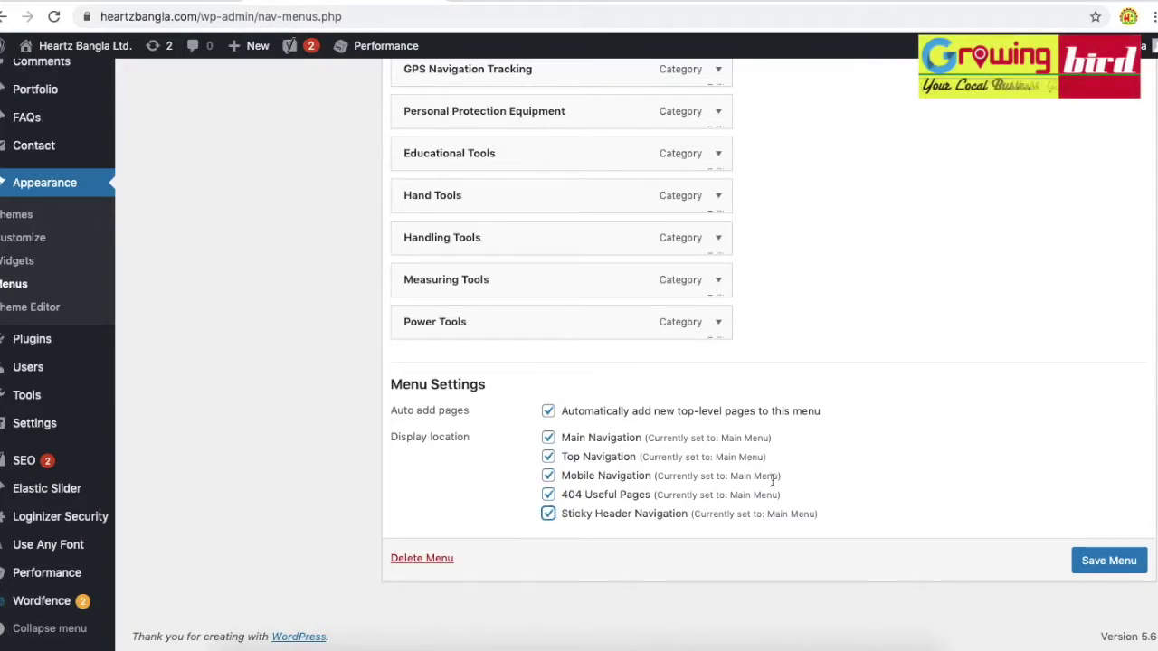
click(1080, 563)
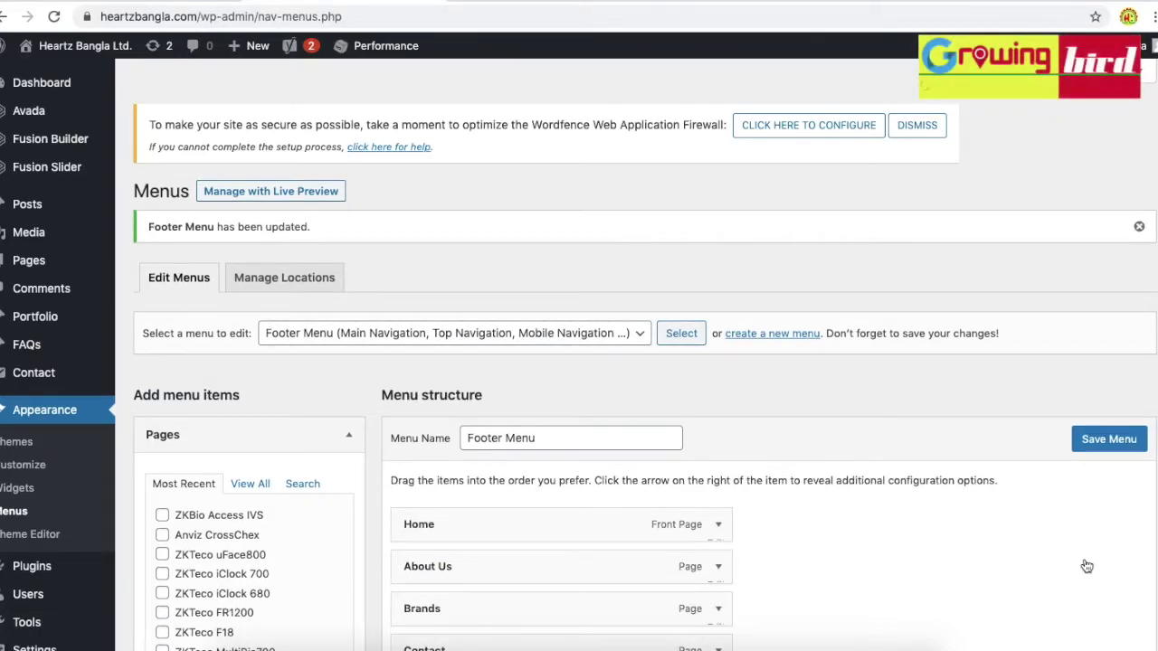
Load the Main Menu for editing and review its item hierarchy and display location settings
scroll(1086, 566, down, 1)
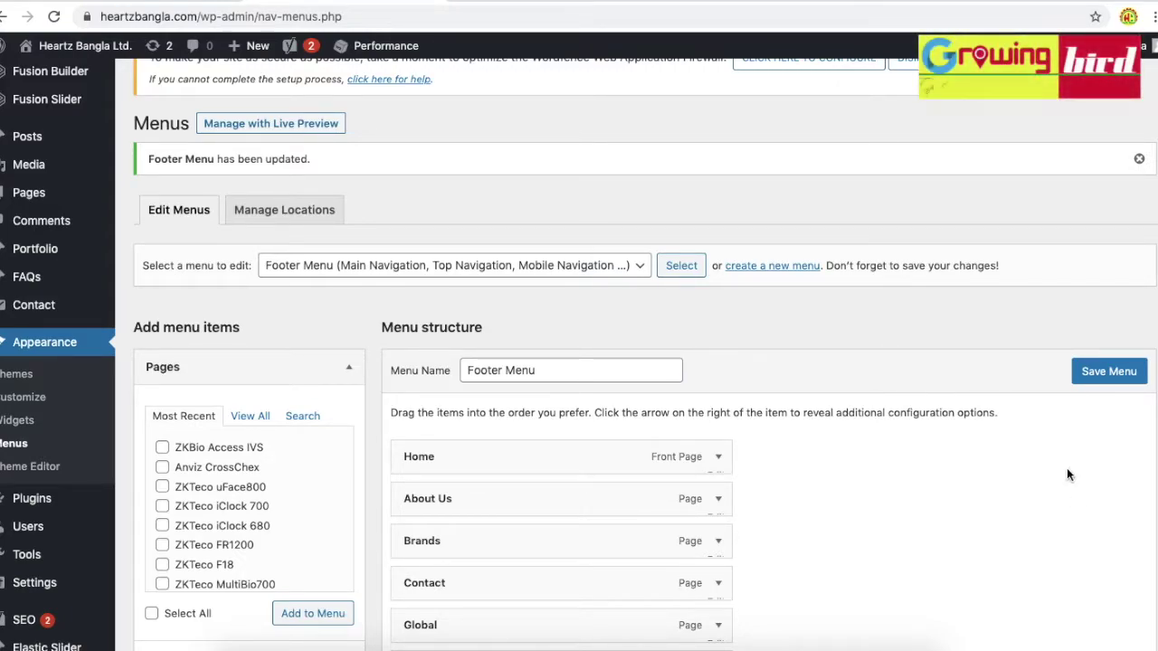
click(638, 265)
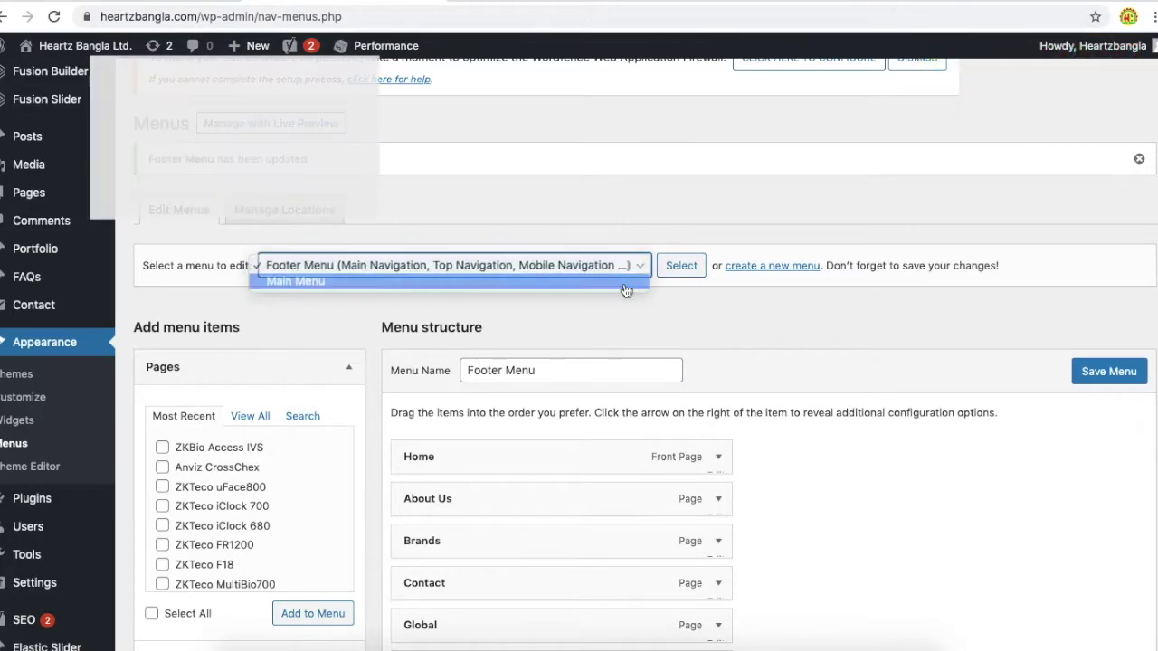
click(626, 283)
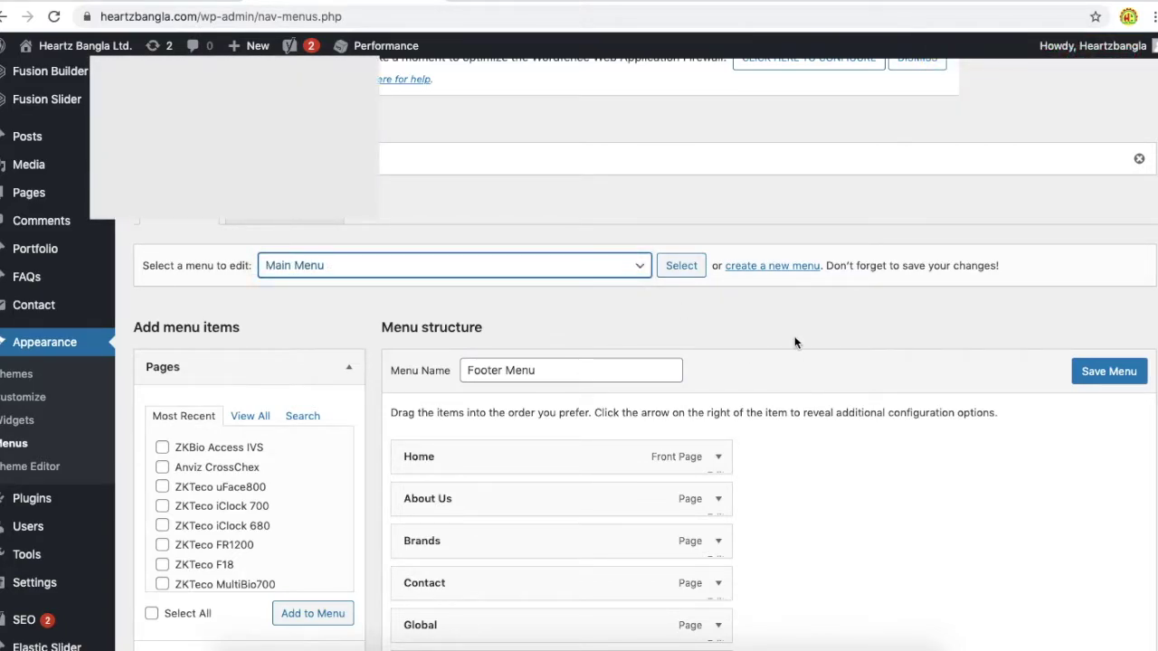
click(520, 1)
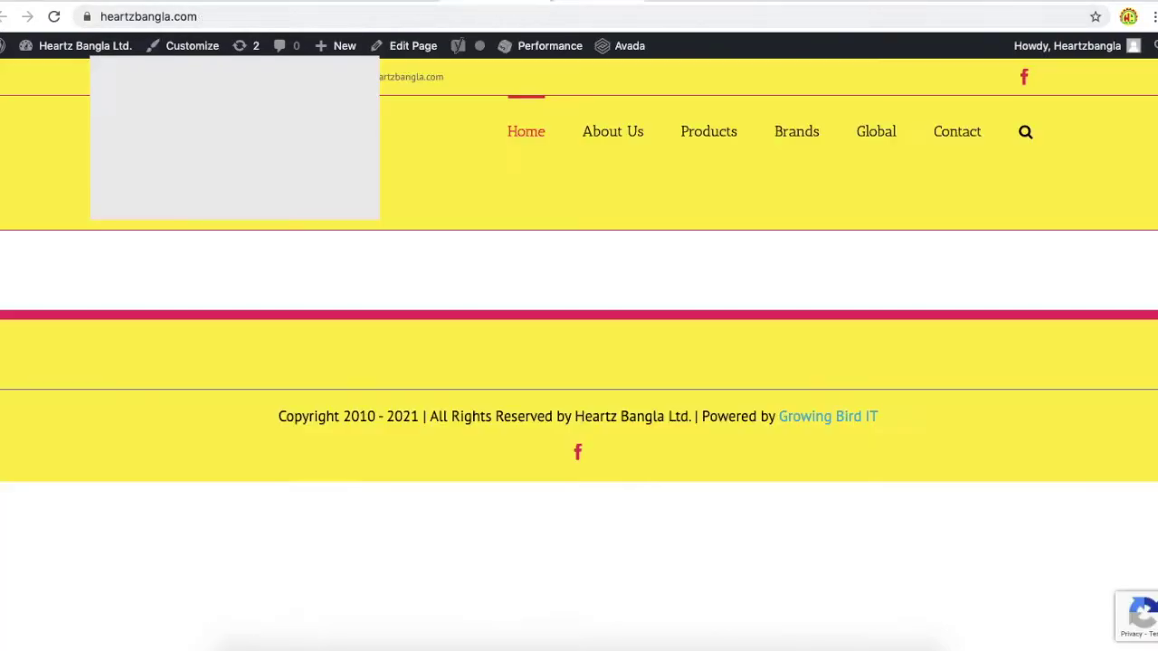
click(375, 1)
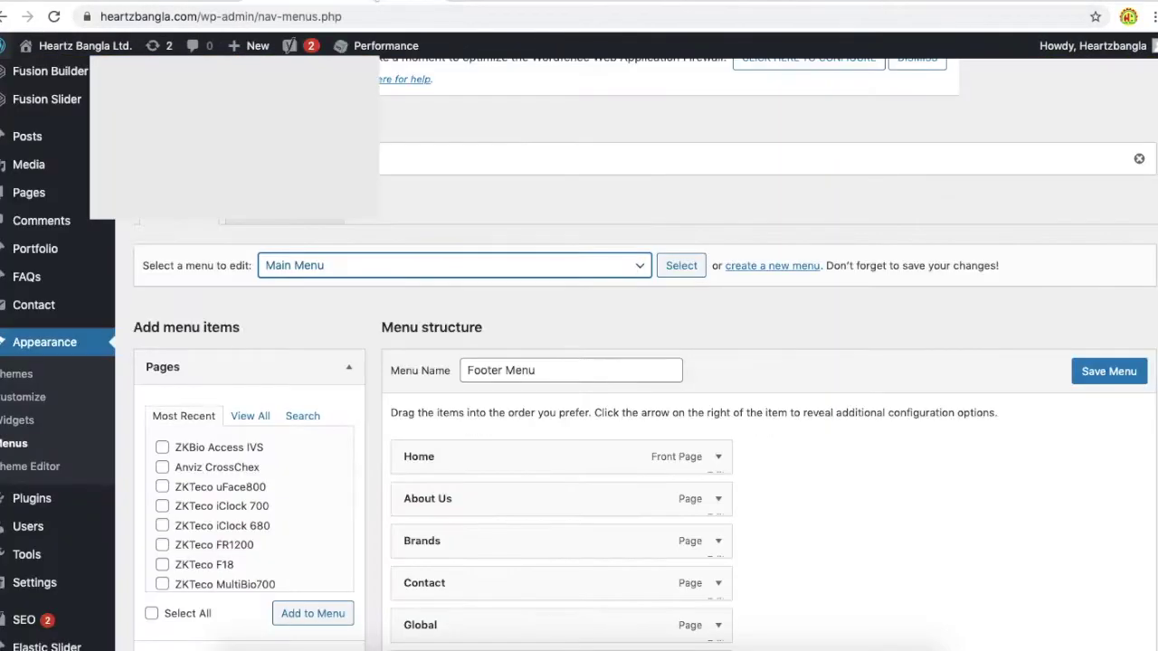
scroll(824, 495, down, 2)
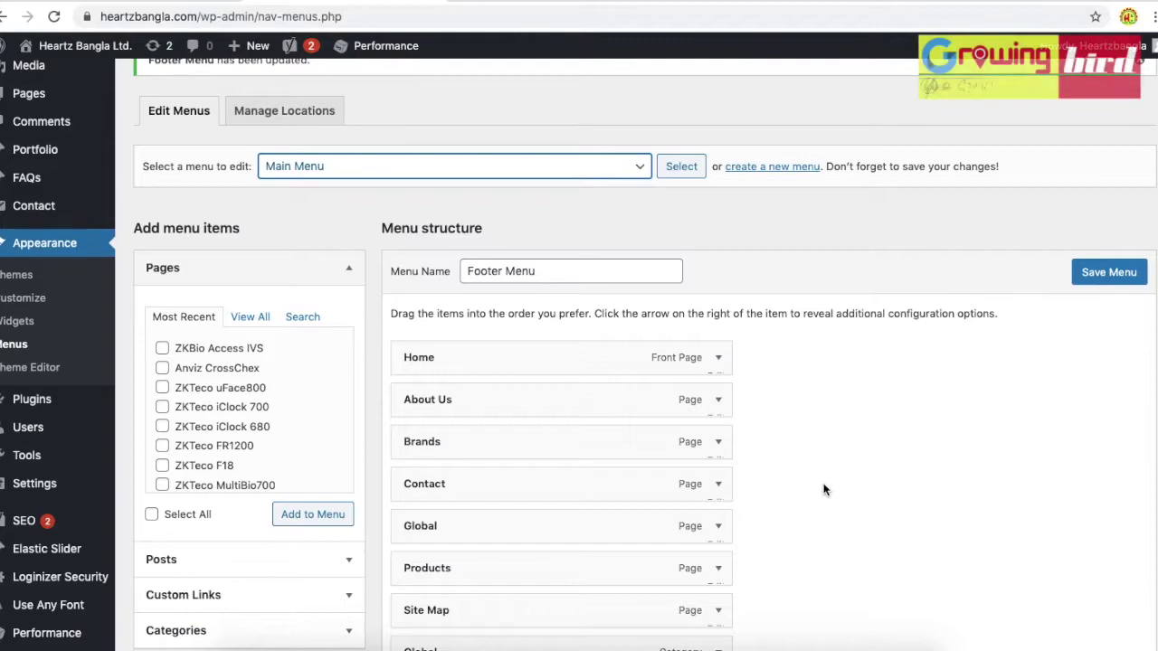
click(695, 183)
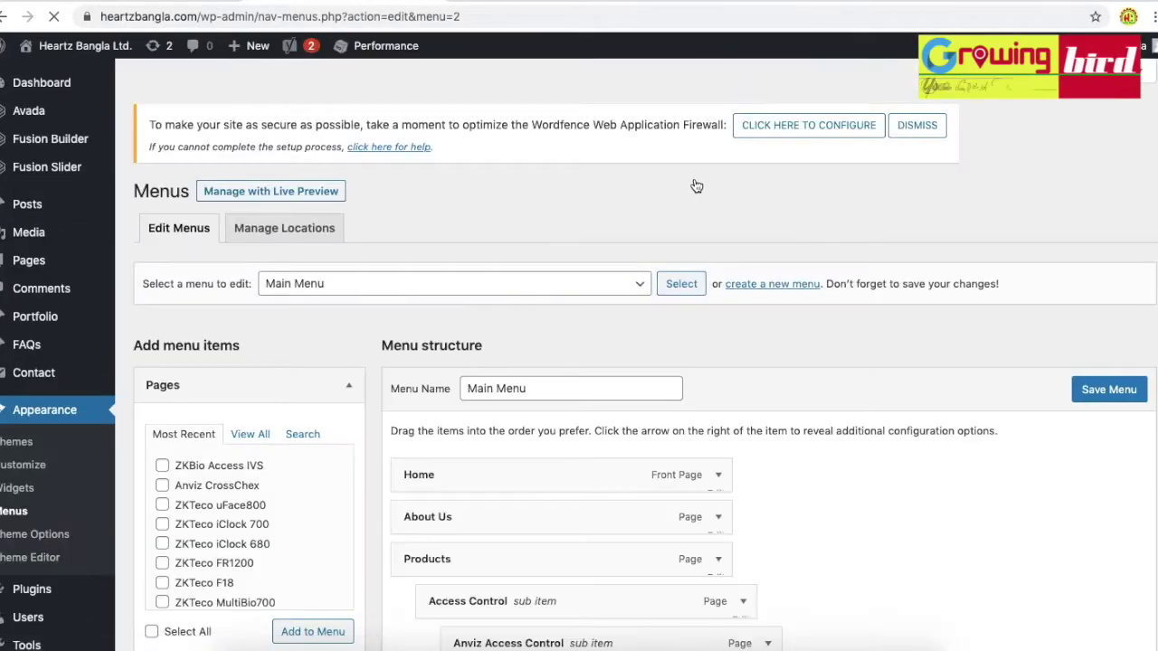
scroll(844, 380, down, 10)
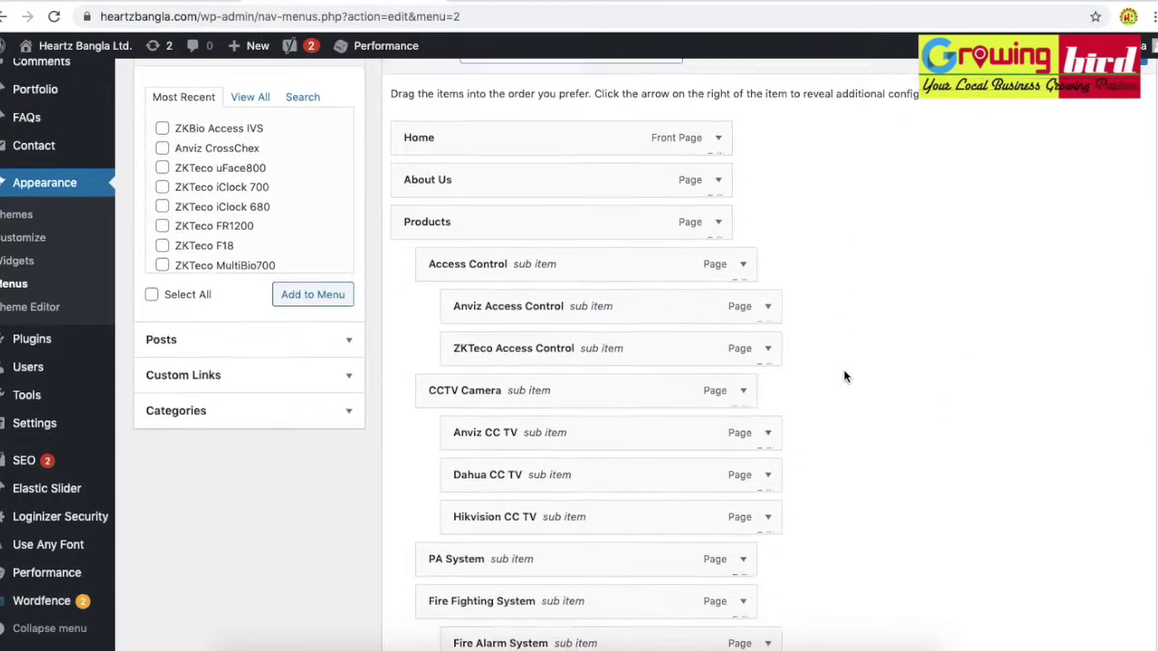
scroll(844, 377, up, 3)
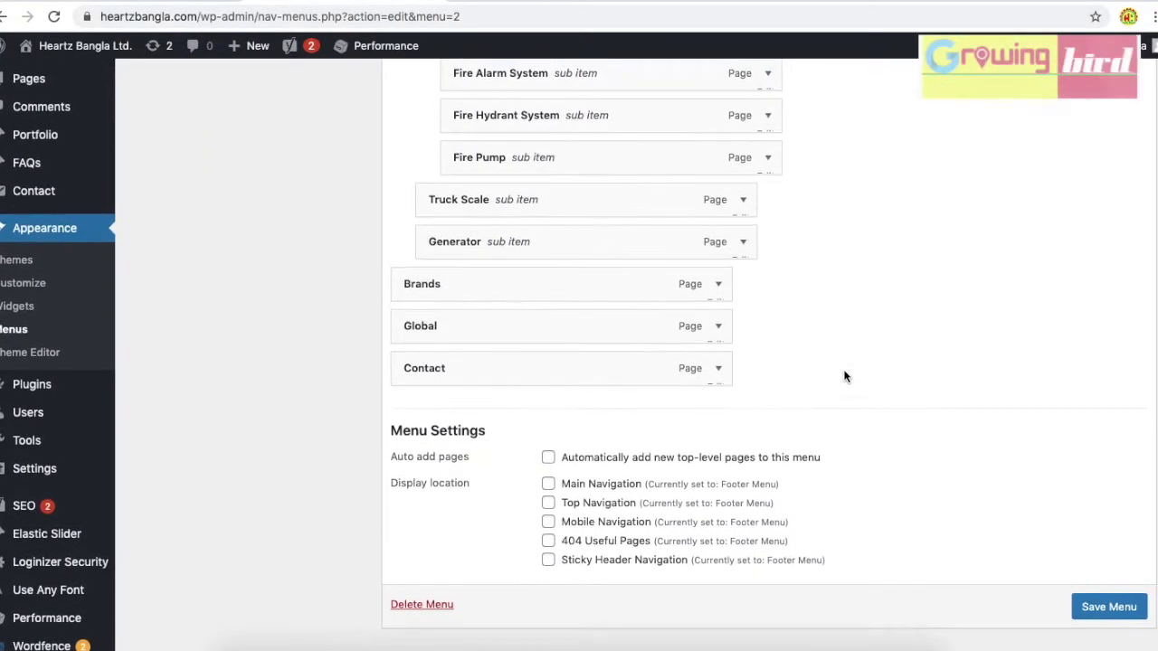
scroll(844, 378, up, 3)
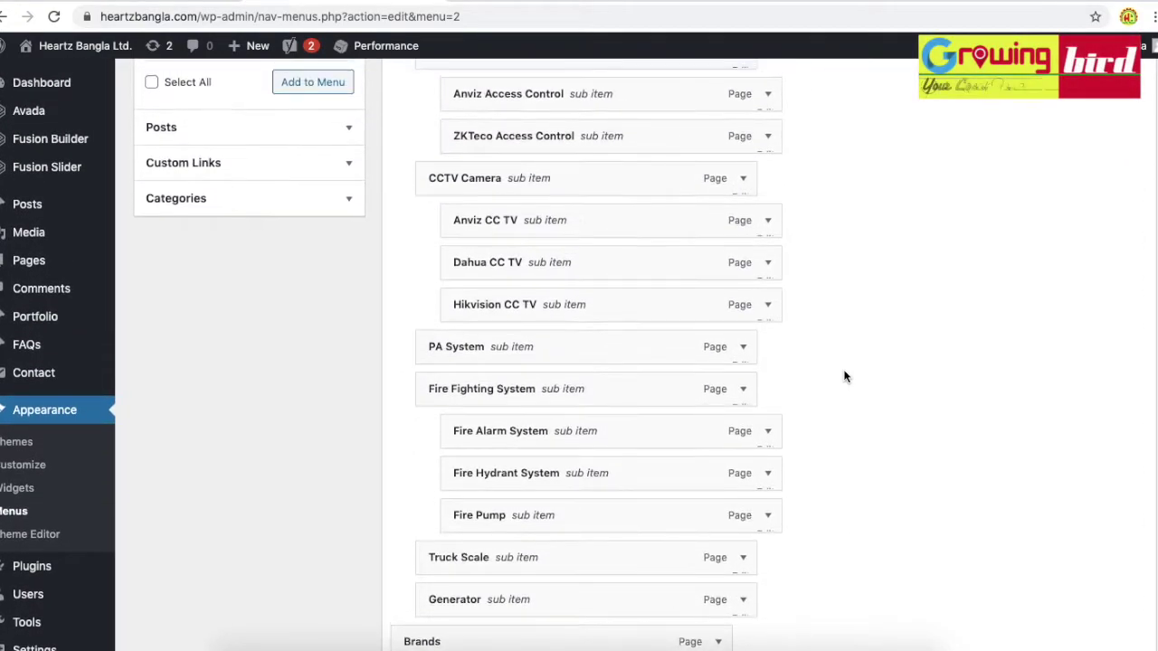
Add all categories on the first page of the full category list to the Main Menu and check the added items
click(349, 201)
scroll(349, 199, up, 5)
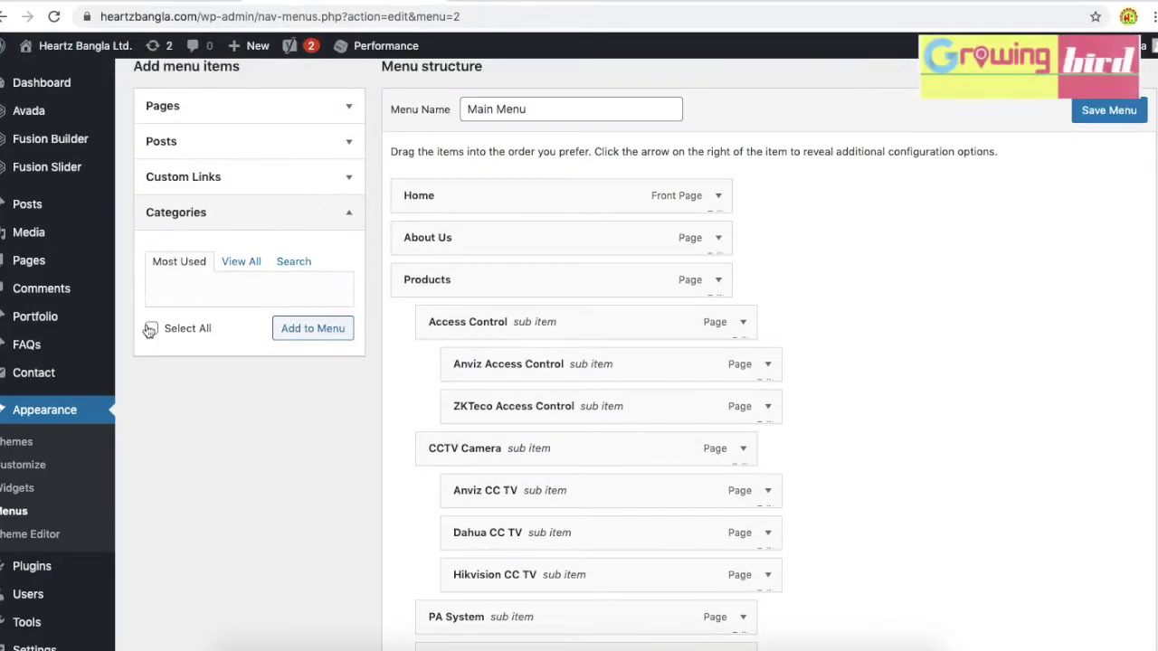
click(237, 260)
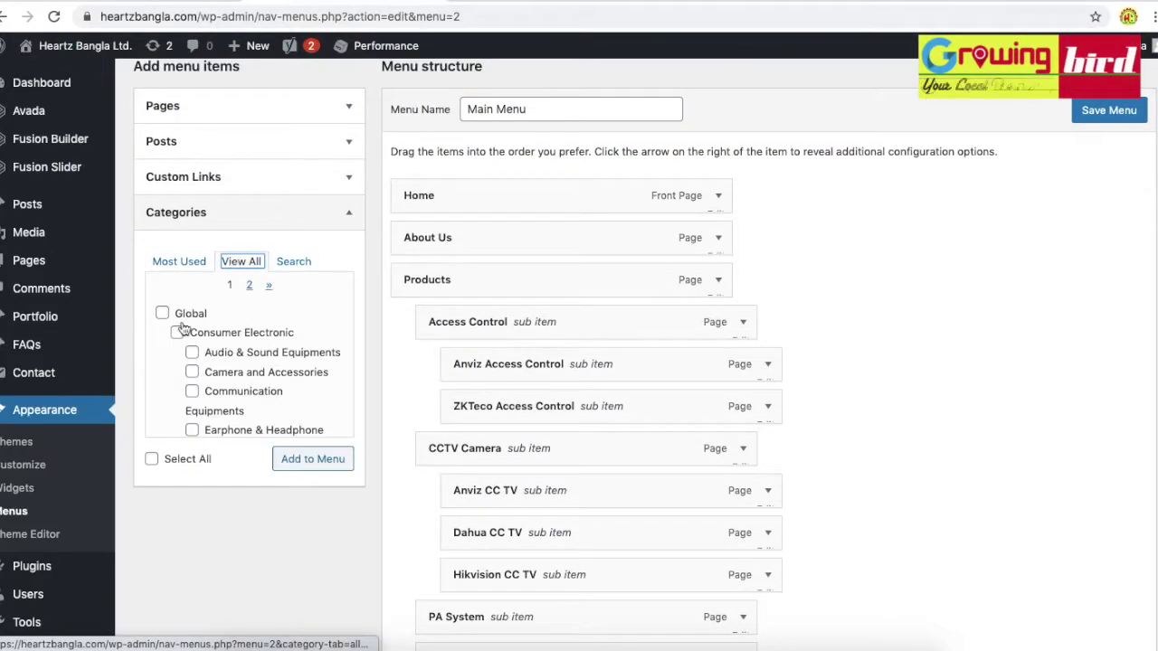
click(151, 461)
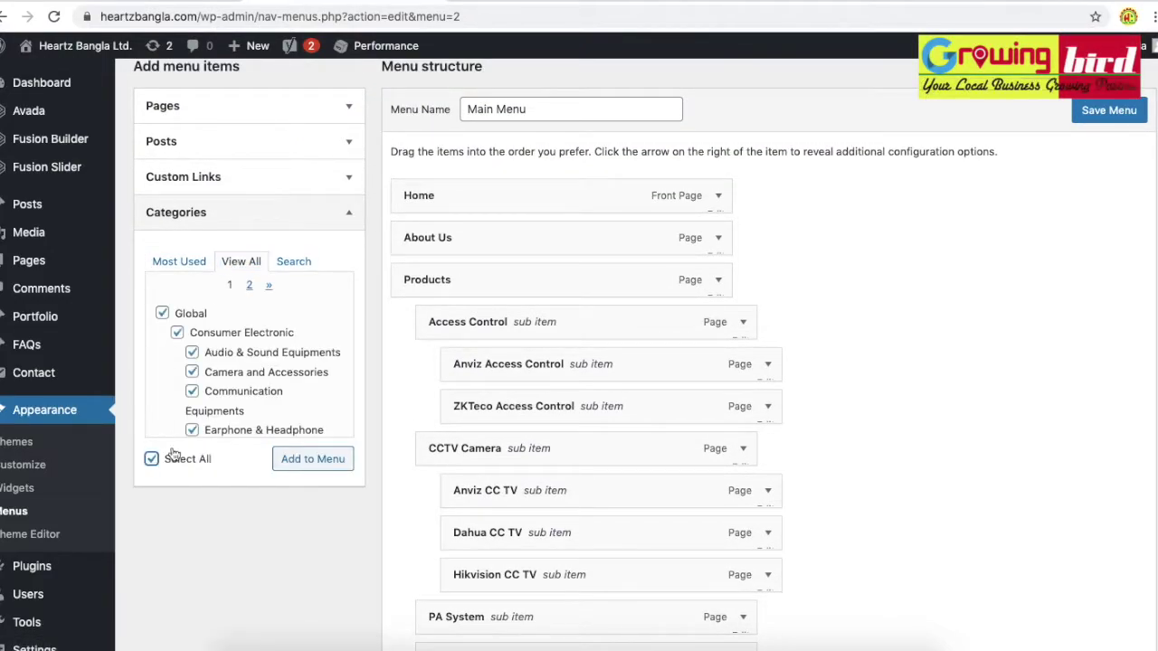
click(303, 463)
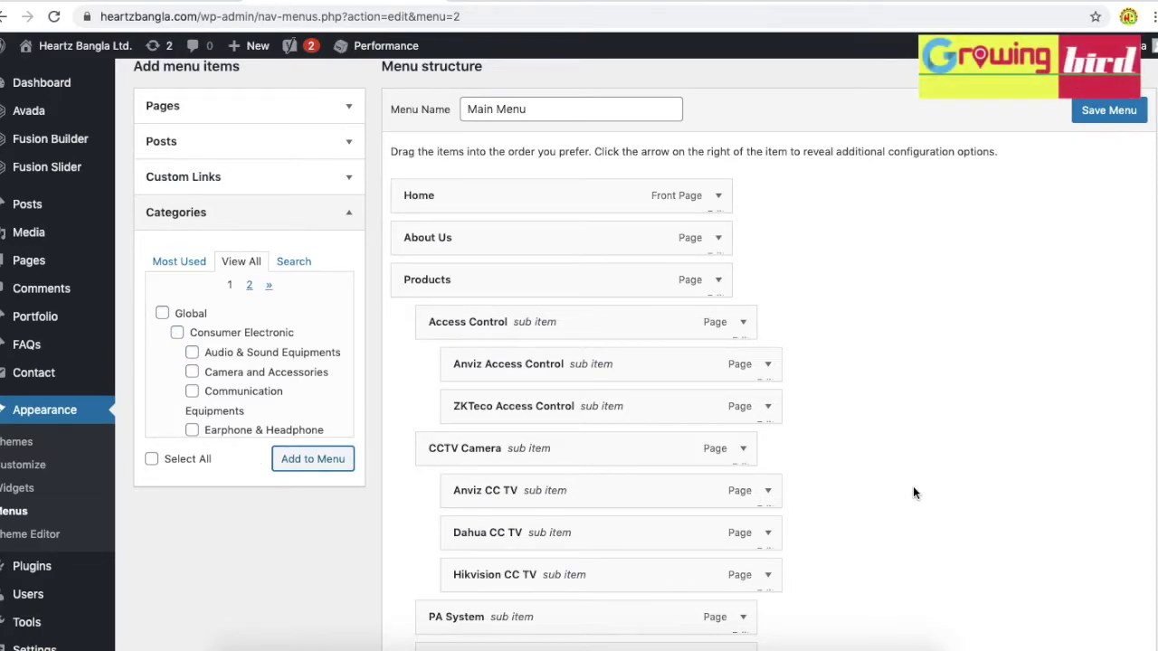
scroll(914, 492, down, 10)
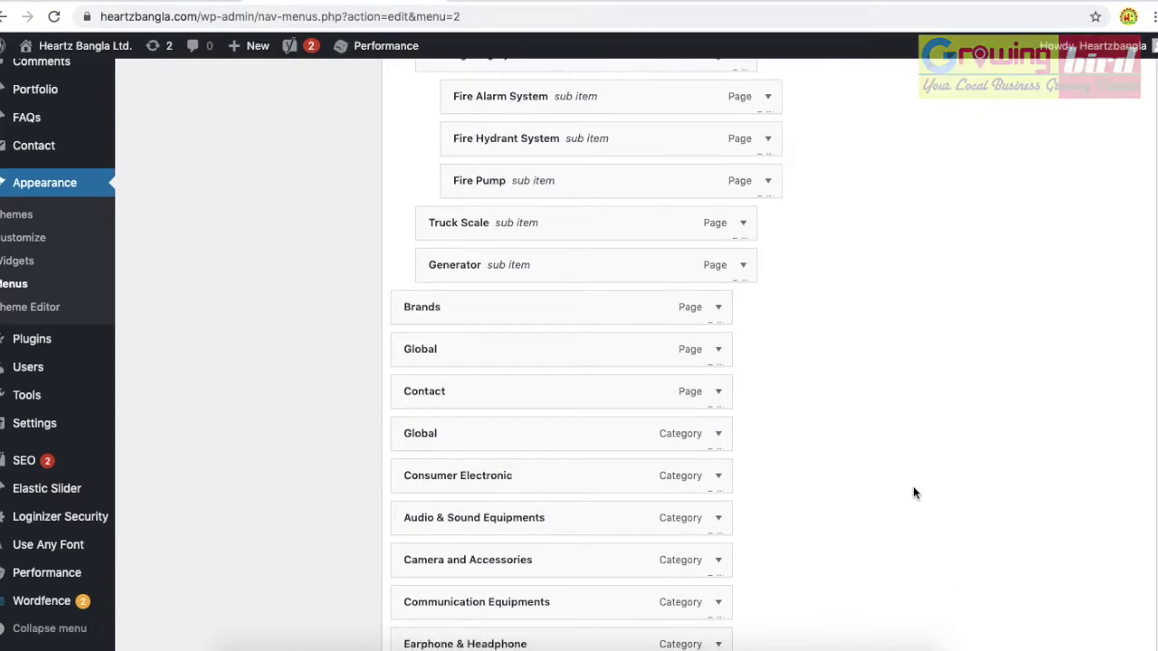
scroll(912, 493, down, 6)
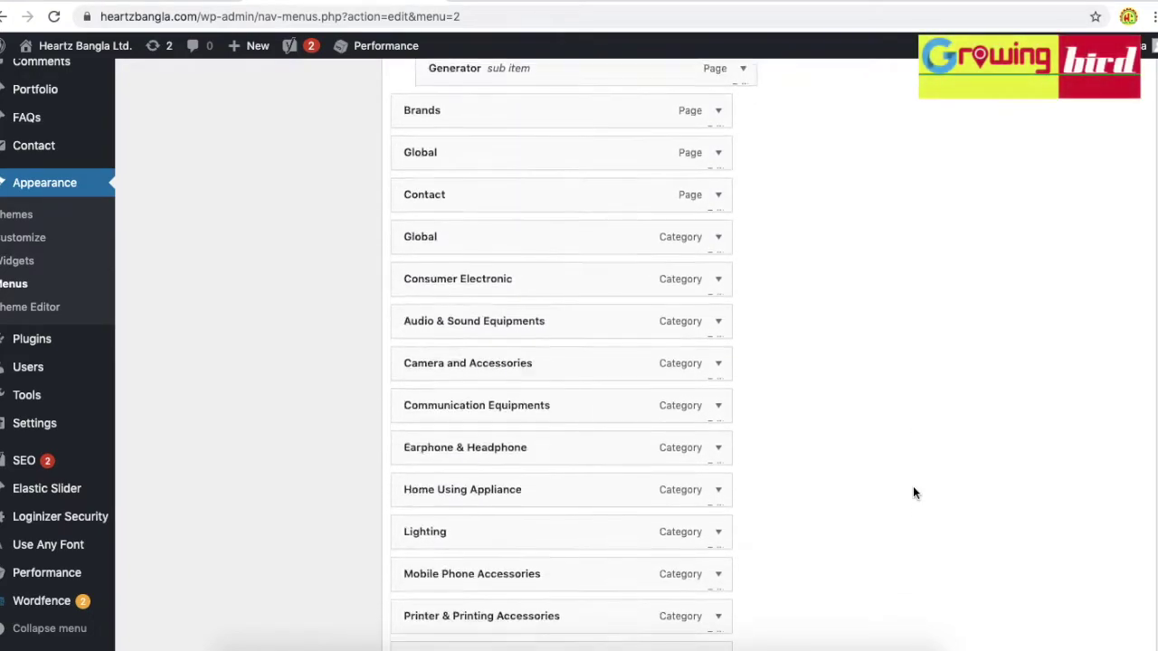
Assign the Main Menu to the display locations, including Main, Top and Mobile Navigation, with automatic adding of top-level pages enabled, and save it
scroll(913, 493, down, 20)
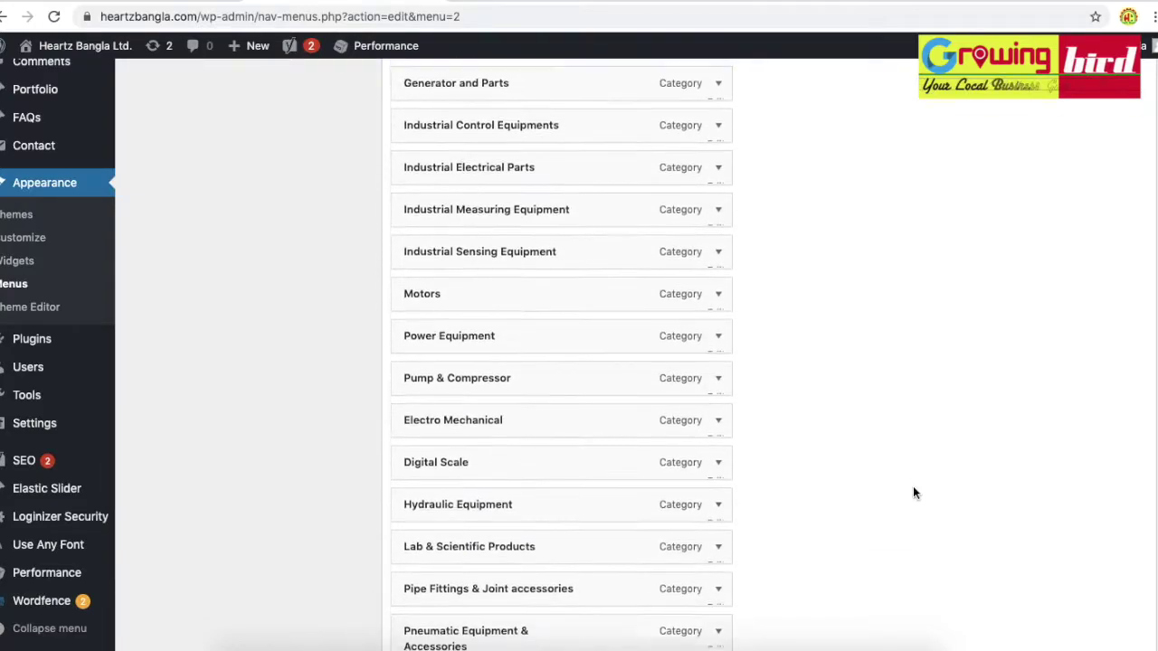
scroll(913, 493, down, 6)
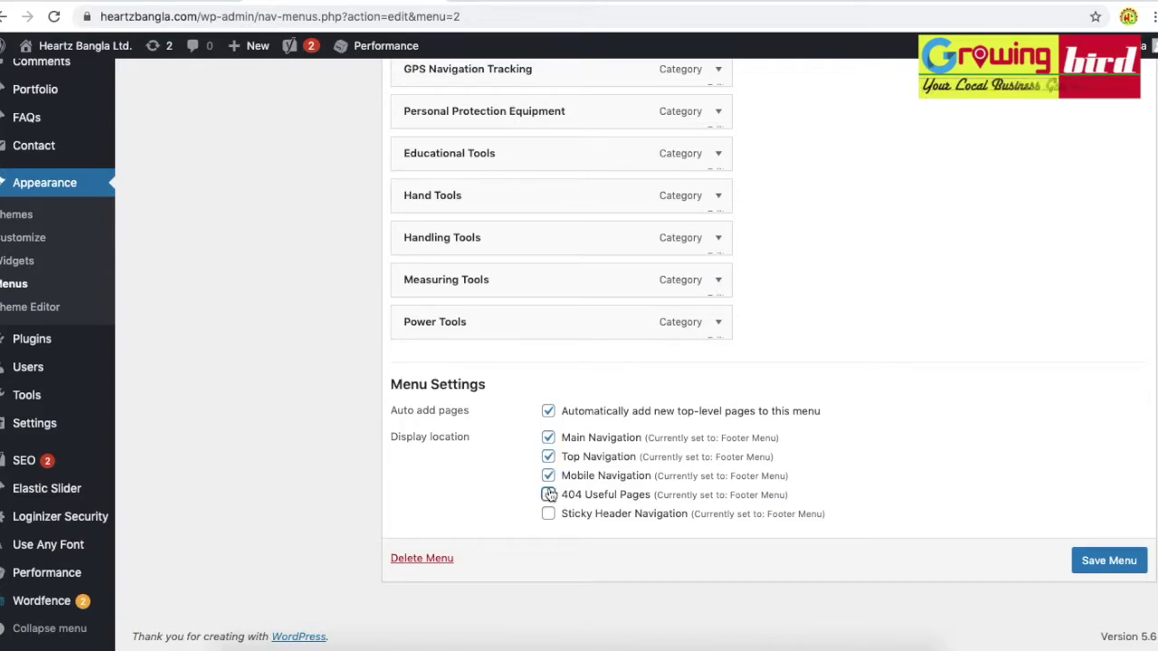
click(1111, 562)
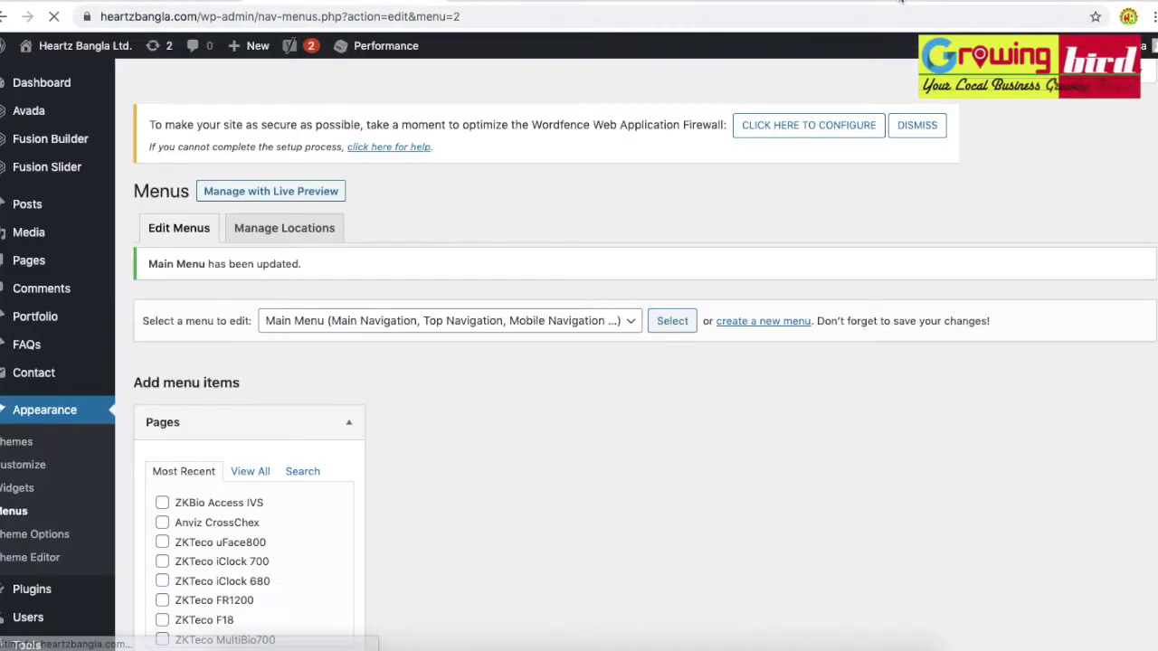
Review the saved Main Menu structure, and reload the live site's home page to check the category items in its navigation bar
scroll(821, 502, down, 5)
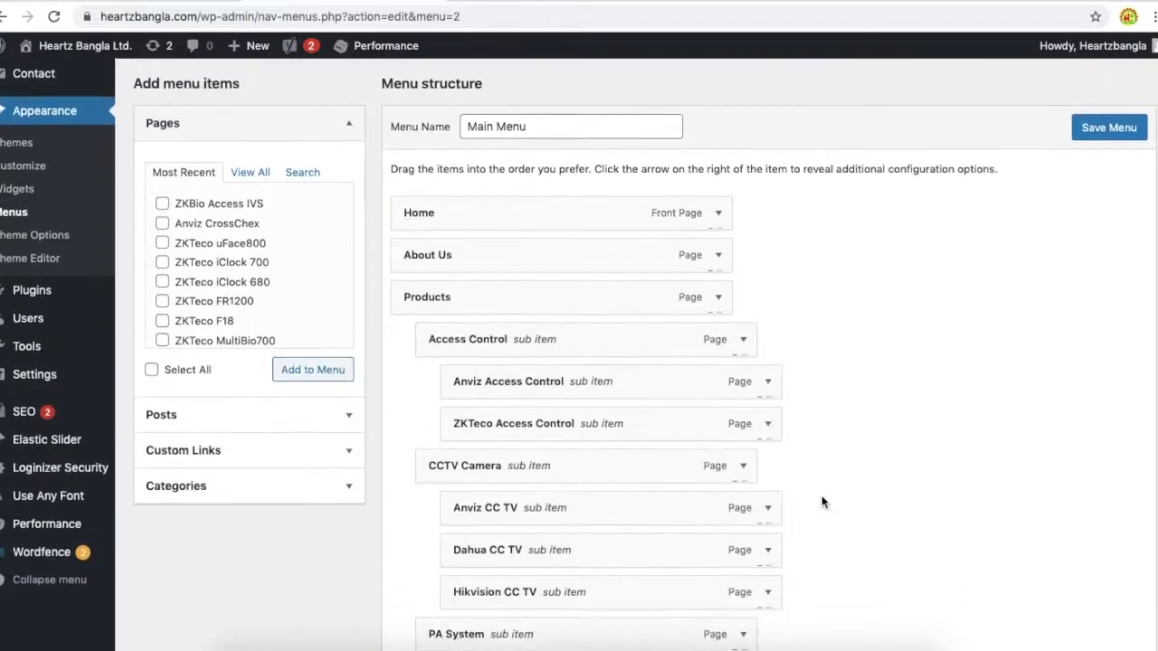
scroll(821, 502, up, 3)
scroll(822, 502, down, 5)
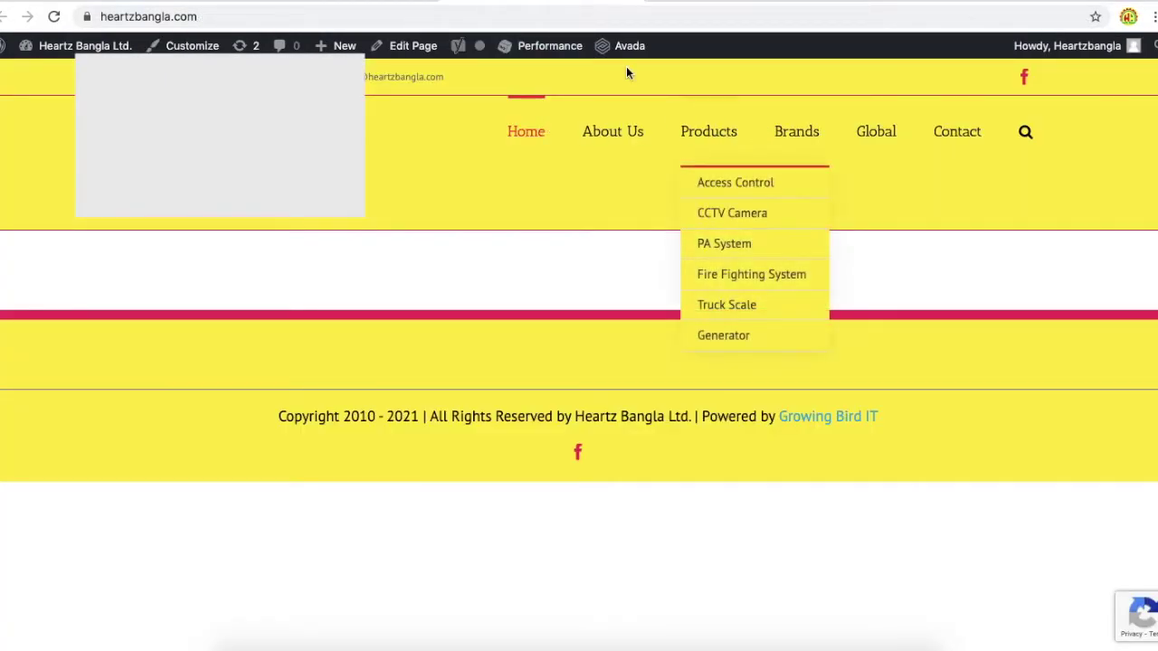
click(56, 17)
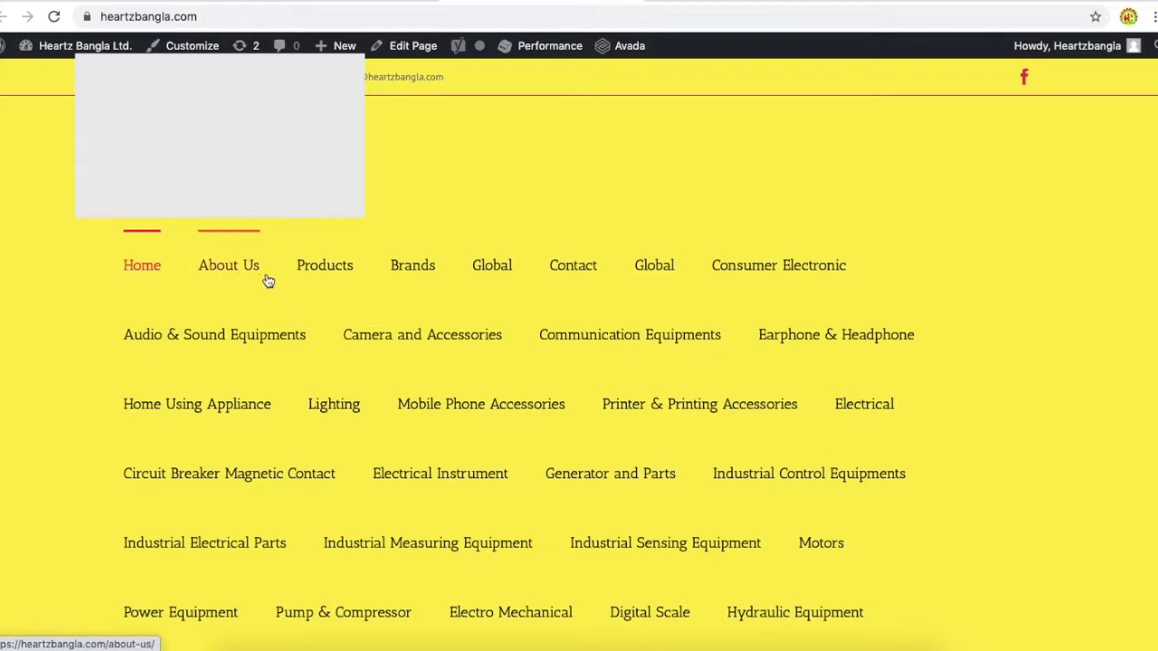
mouse_move(328, 283)
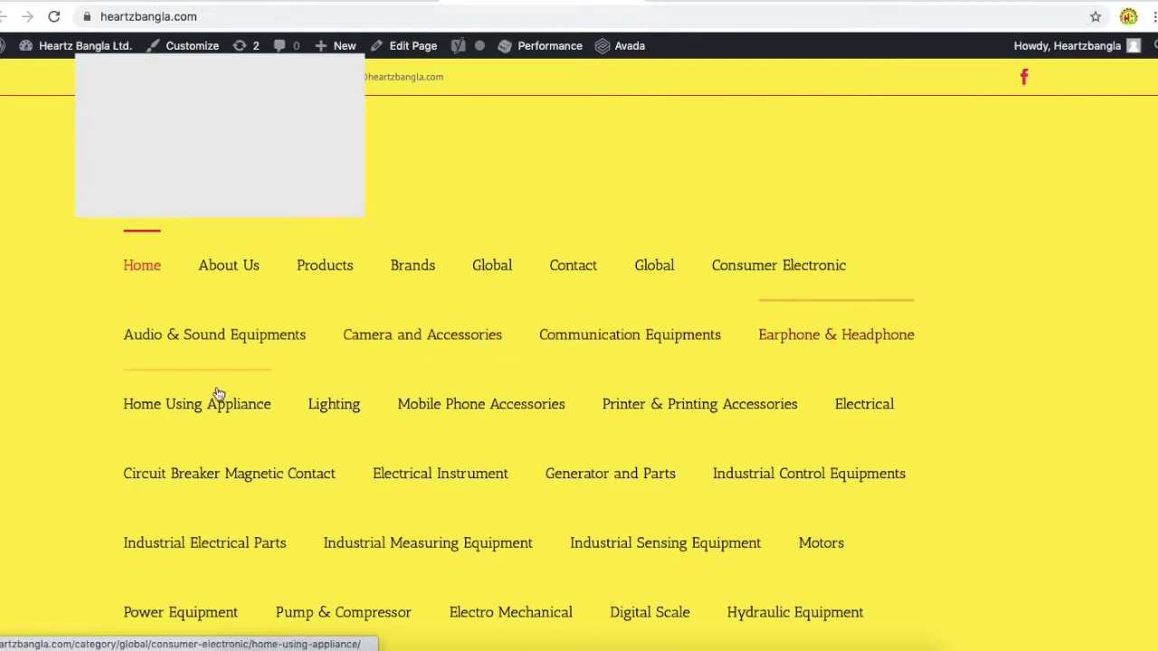
scroll(596, 413, down, 2)
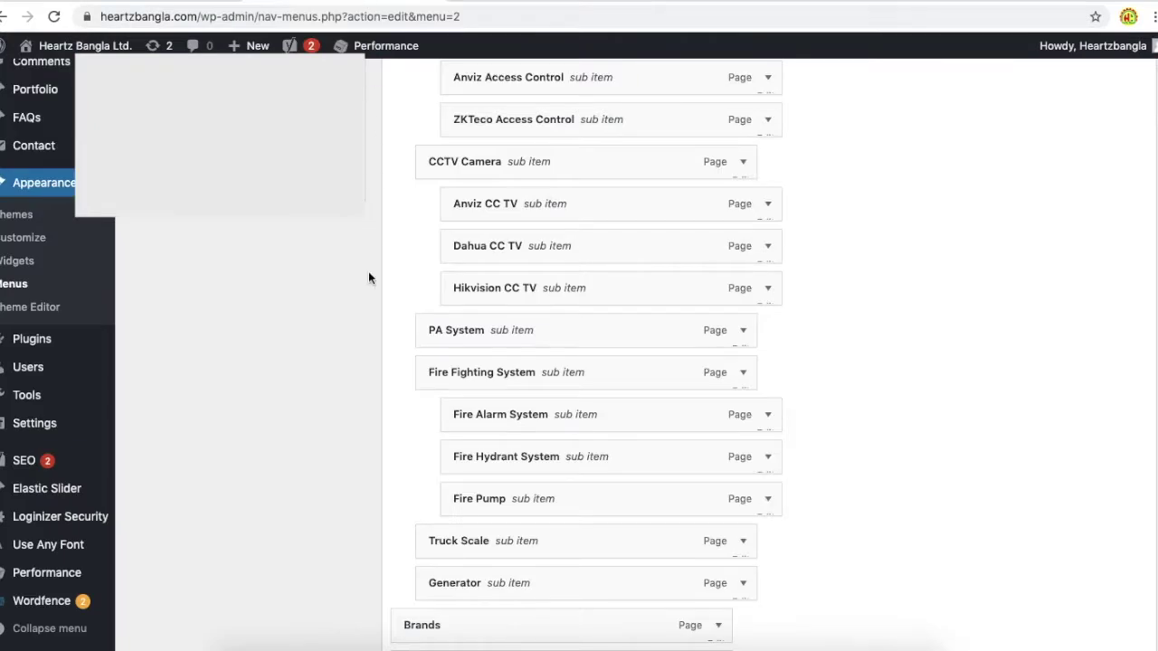
Remove the Global page item located between Brands and Contact from the Main Menu
scroll(357, 328, down, 5)
scroll(357, 403, down, 2)
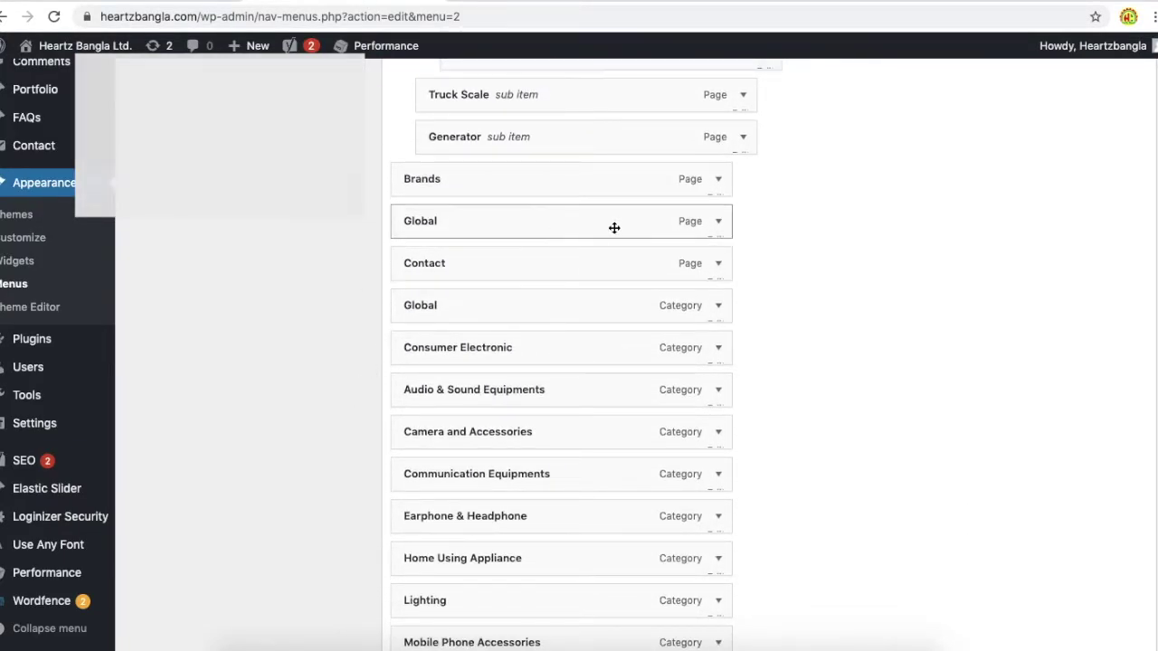
click(718, 224)
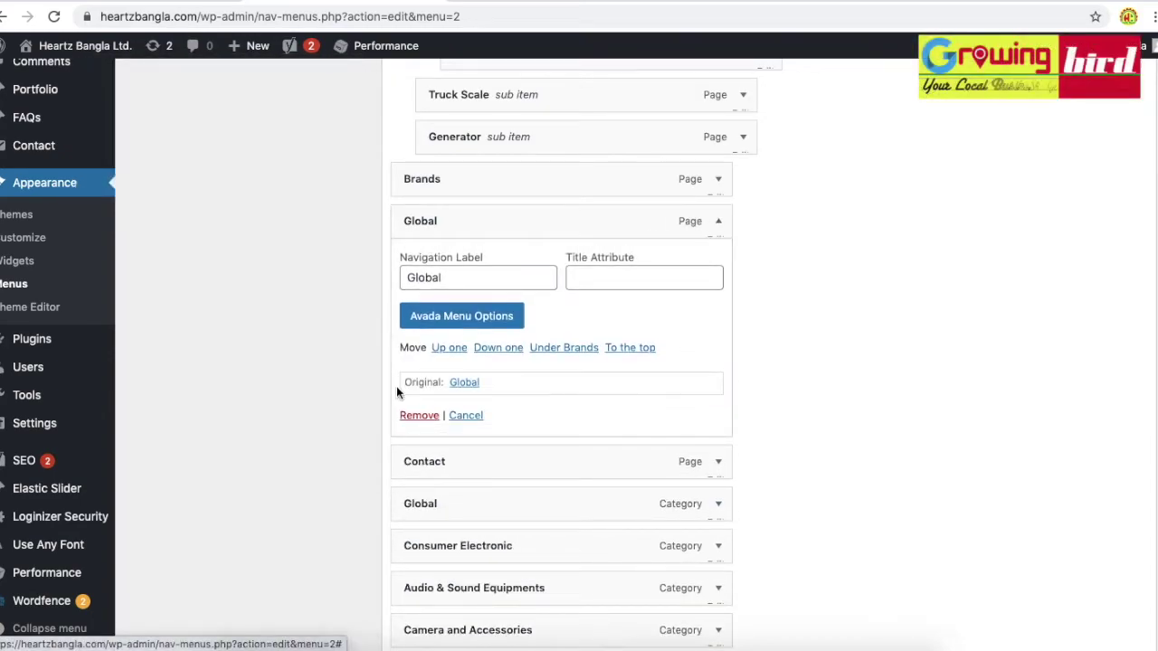
click(412, 415)
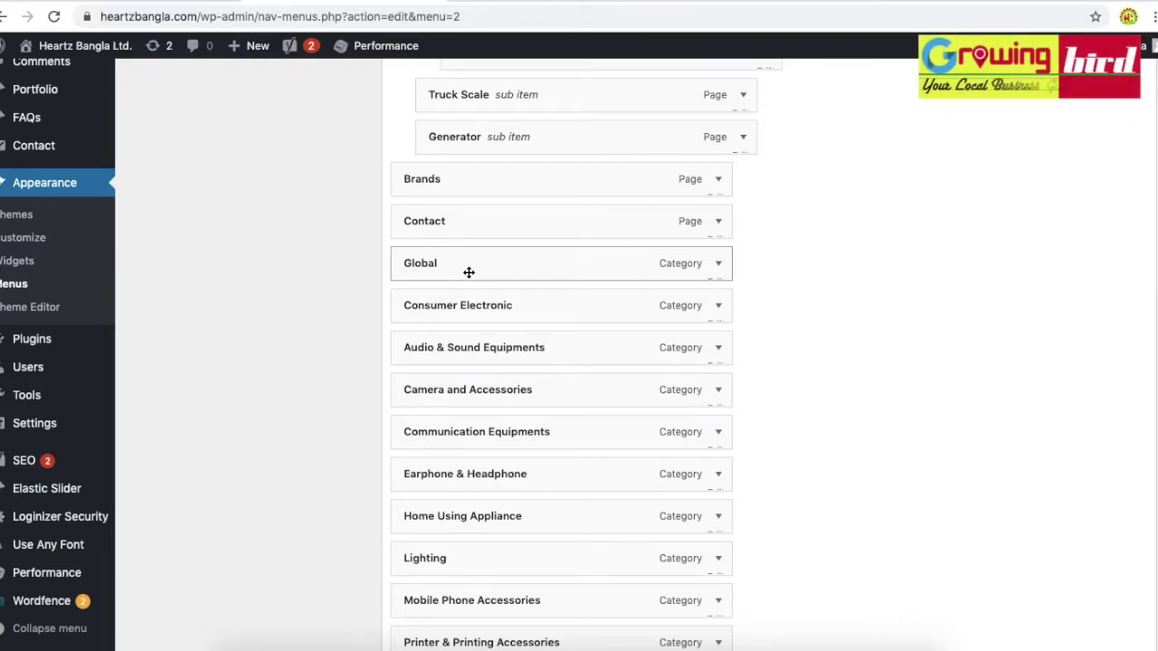
Switch to the Numbers spreadsheet, examine how subcategories are grouped under their main categories, and return to the menu editor
mouse_move(842, 638)
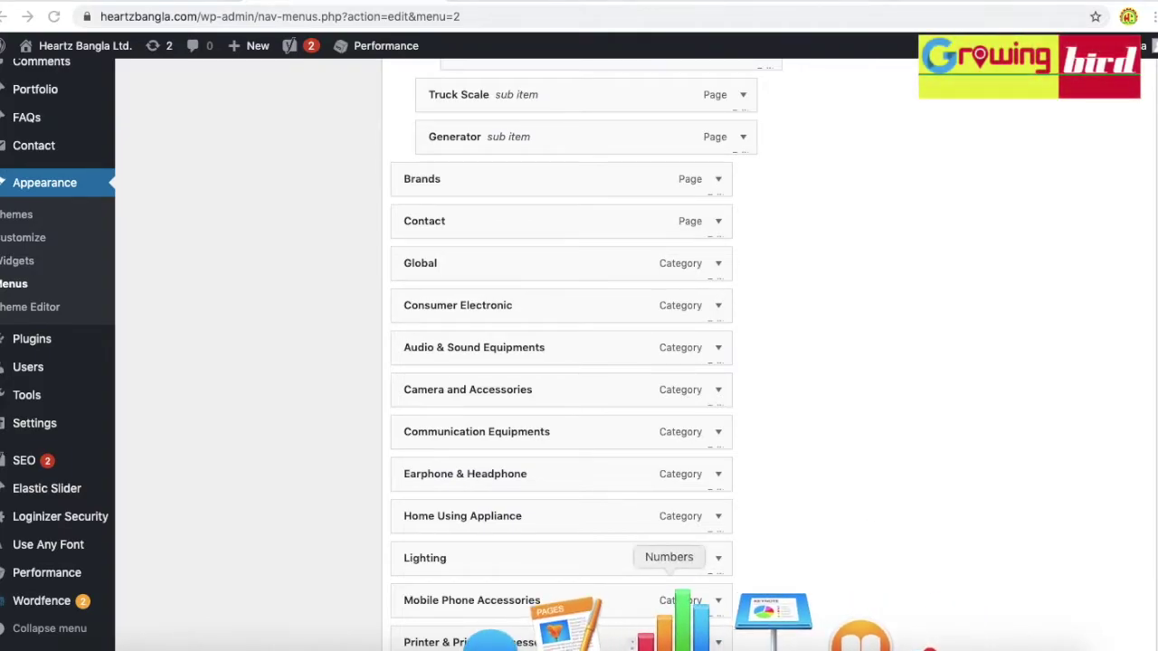
click(678, 624)
scroll(644, 423, down, 5)
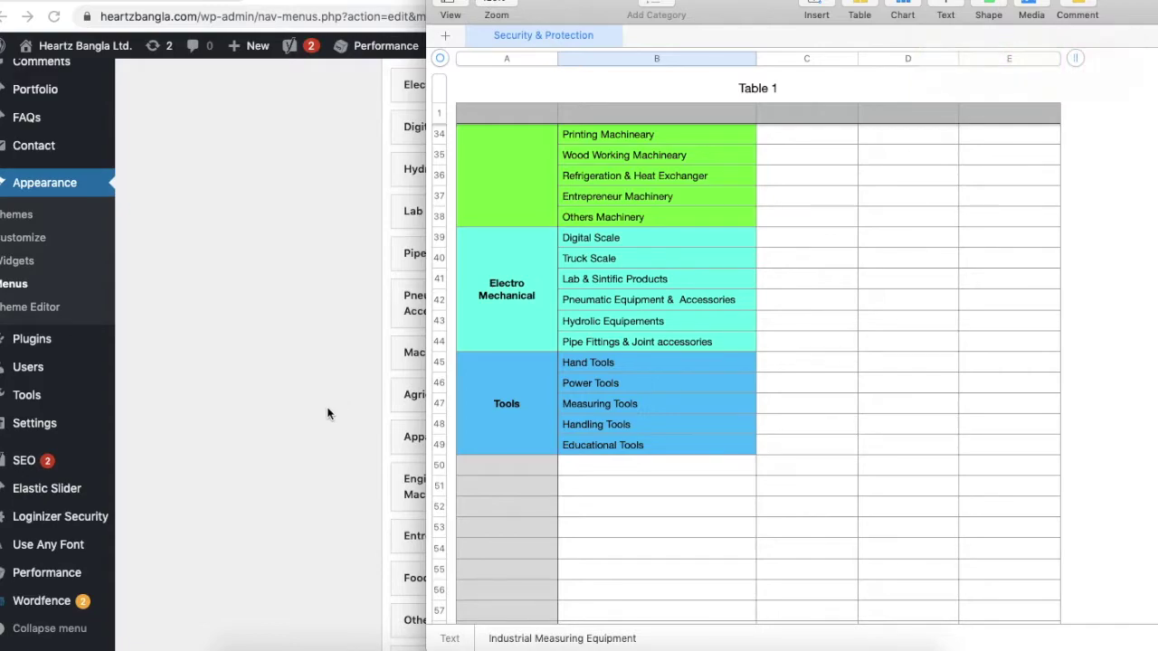
click(328, 413)
Make Electro Mechanical a sub item with Digital Scale, Hydraulic Equipment and Lab & Scientific Products nested beneath it, and check the grouping against the Numbers spreadsheet
scroll(327, 413, up, 1)
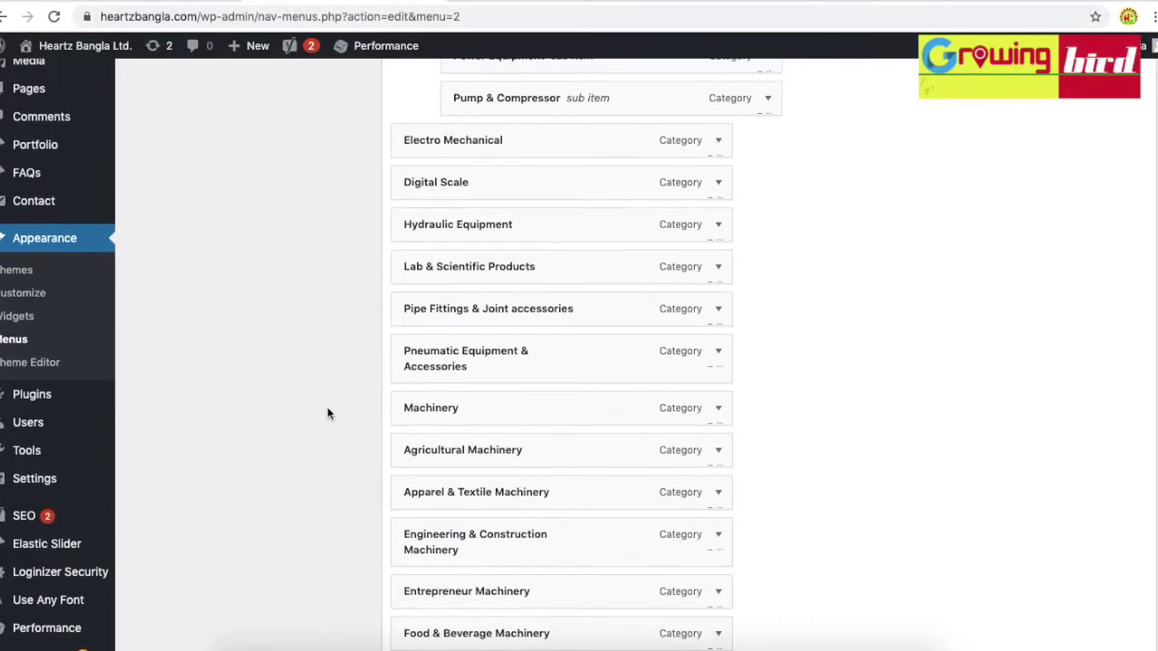
drag(443, 182, 466, 181)
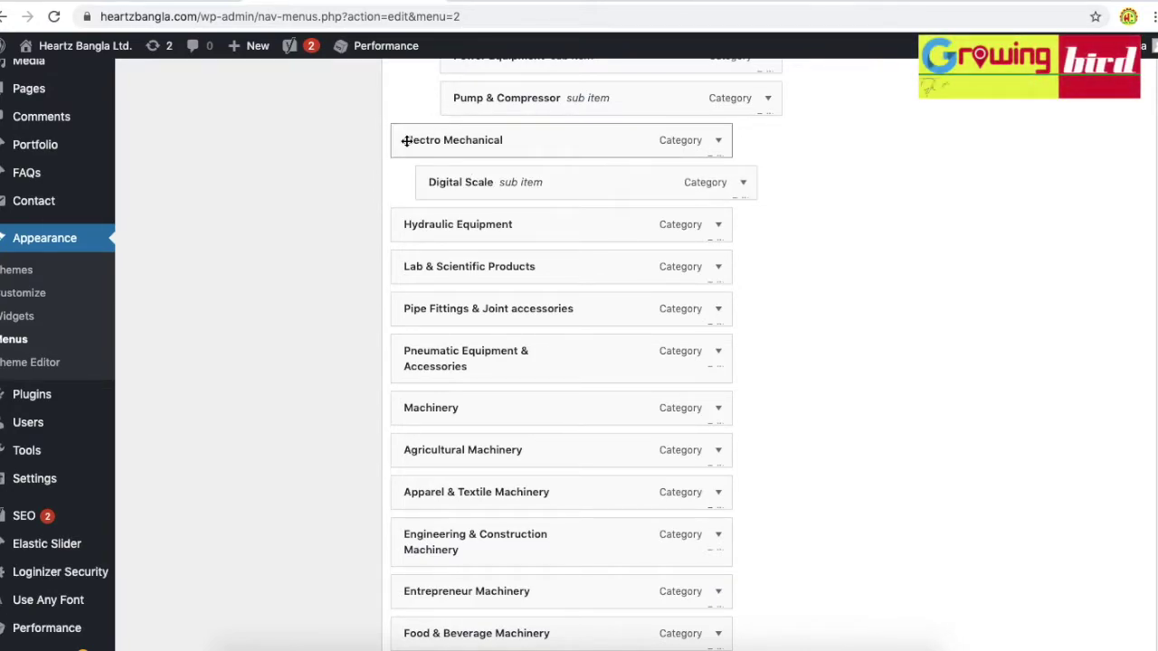
drag(406, 140, 430, 140)
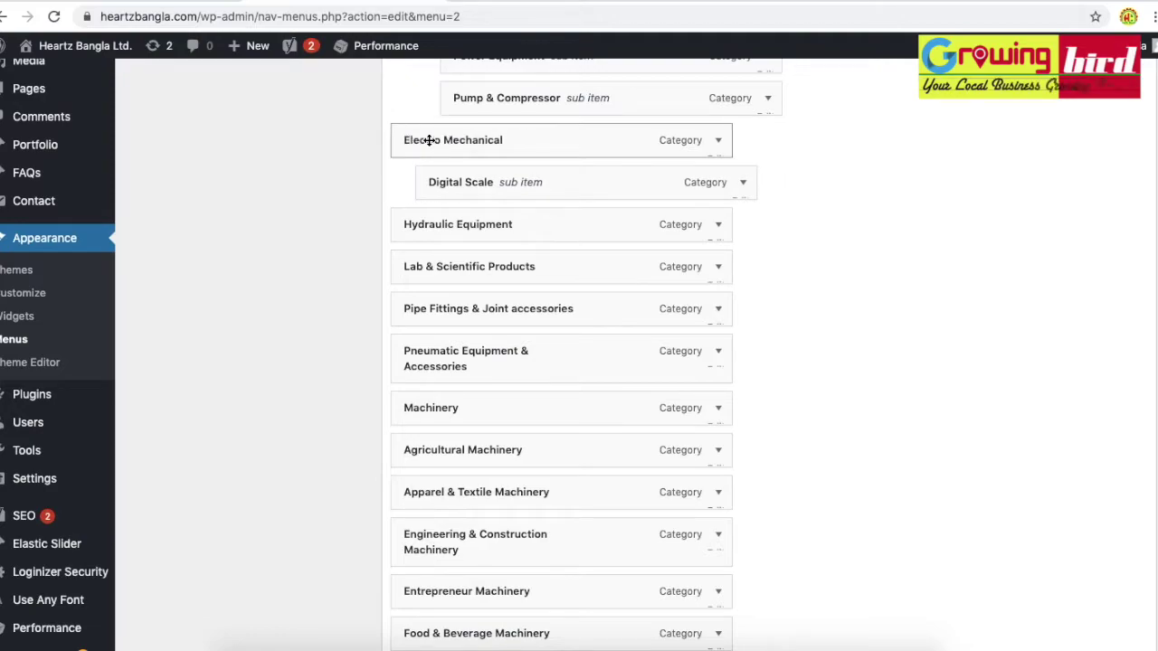
drag(465, 140, 489, 140)
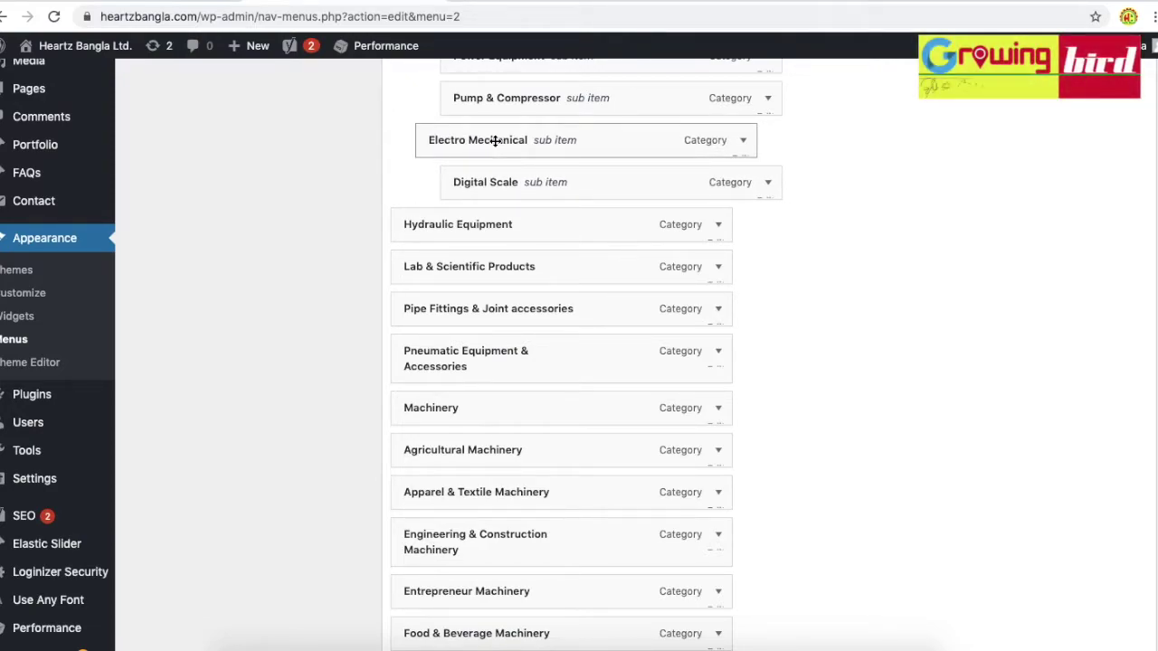
mouse_move(441, 230)
mouse_down()
mouse_move(516, 225)
mouse_move(461, 225)
mouse_up()
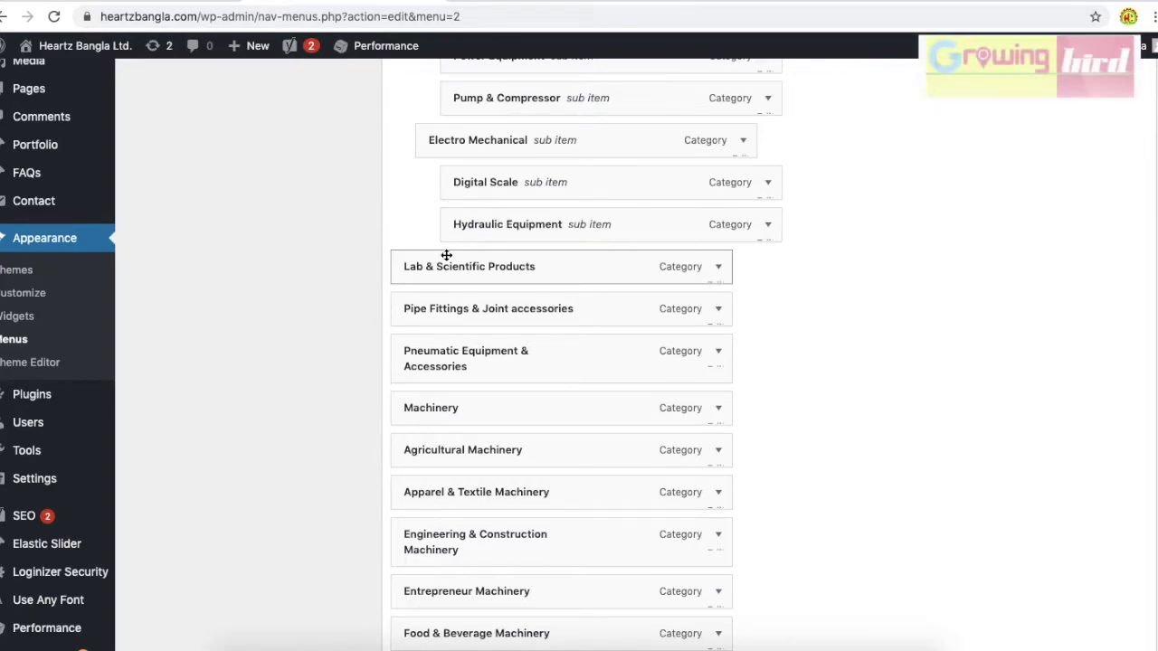
drag(431, 266, 488, 265)
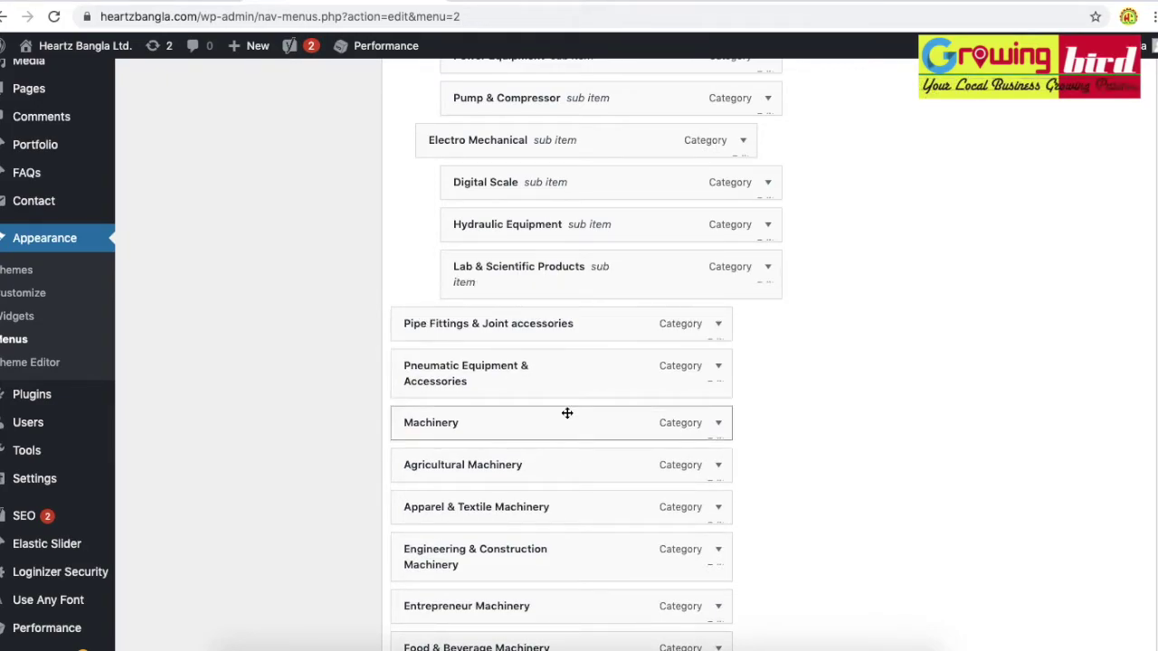
click(697, 624)
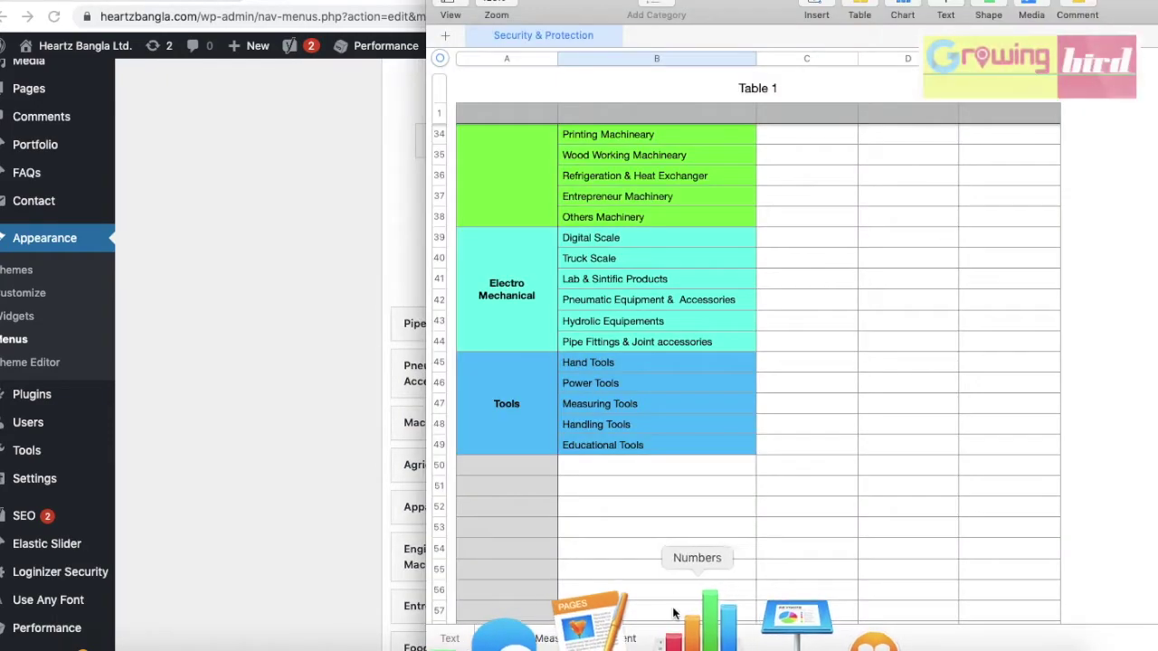
click(345, 415)
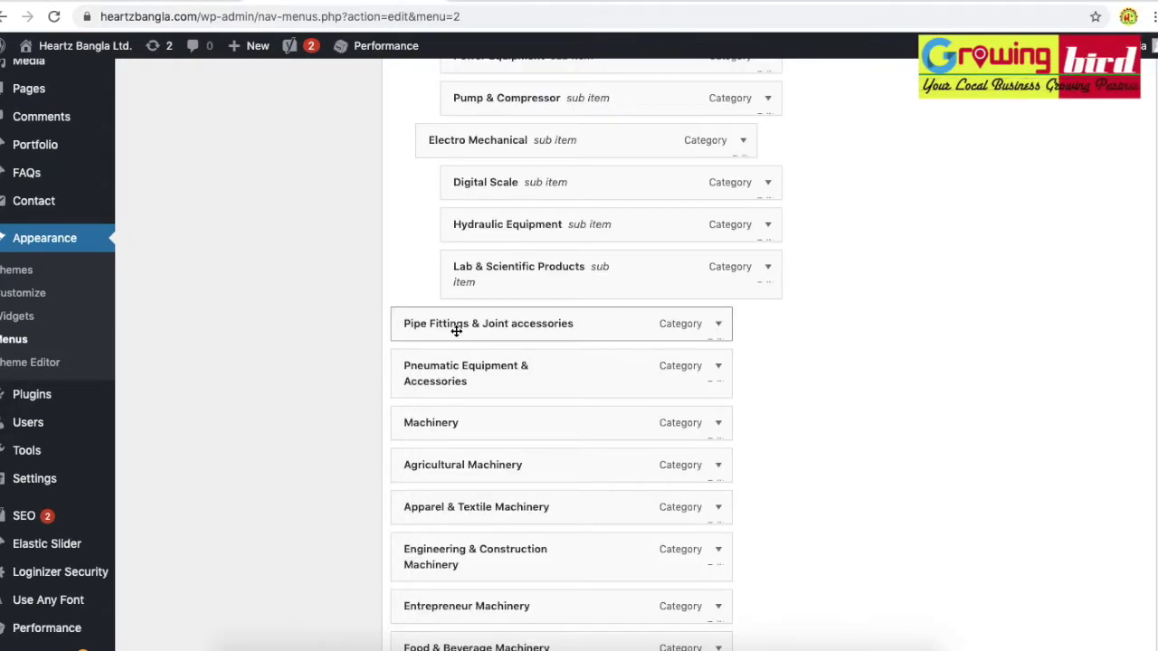